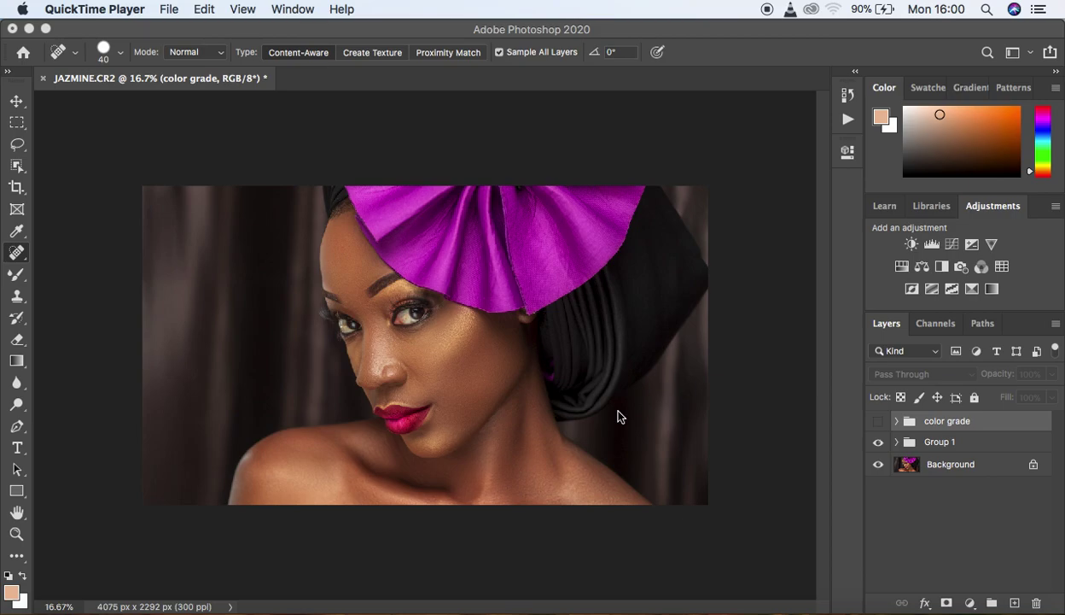
Compare the portrait with the color grade group shown and hidden, leaving the group hidden
left_click(878, 421)
left_click(879, 421)
left_click(878, 421)
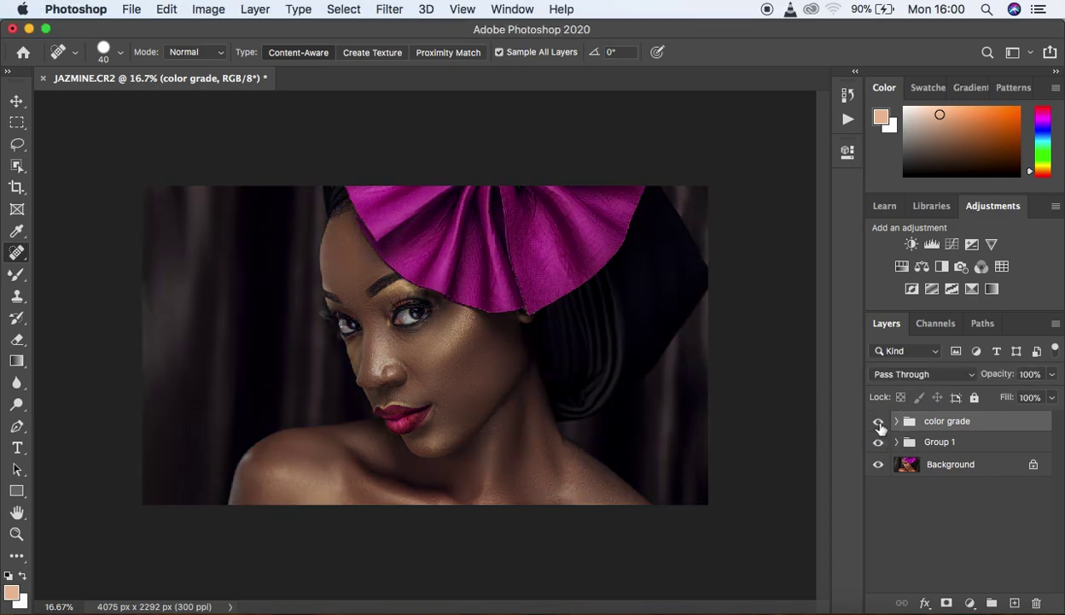
left_click(879, 422)
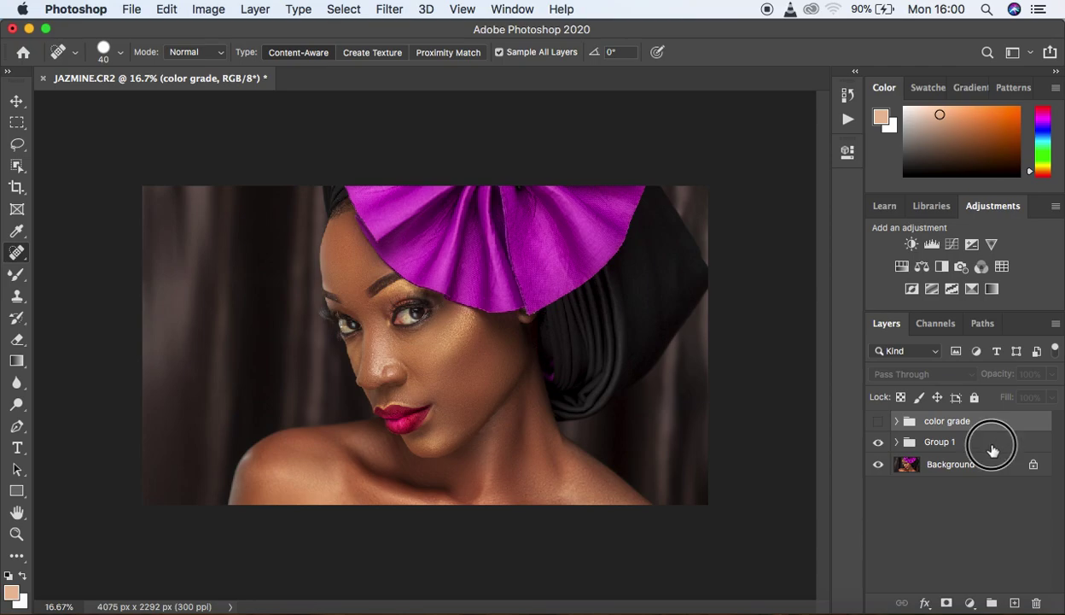
Select Group 1 and toggle its visibility repeatedly to compare the portrait with and without its retouching, leaving it shown
left_click(973, 441)
left_click(877, 443)
left_click(877, 443)
left_click(877, 442)
left_click(878, 443)
left_click(877, 443)
left_click(877, 443)
left_click(878, 443)
left_click(877, 443)
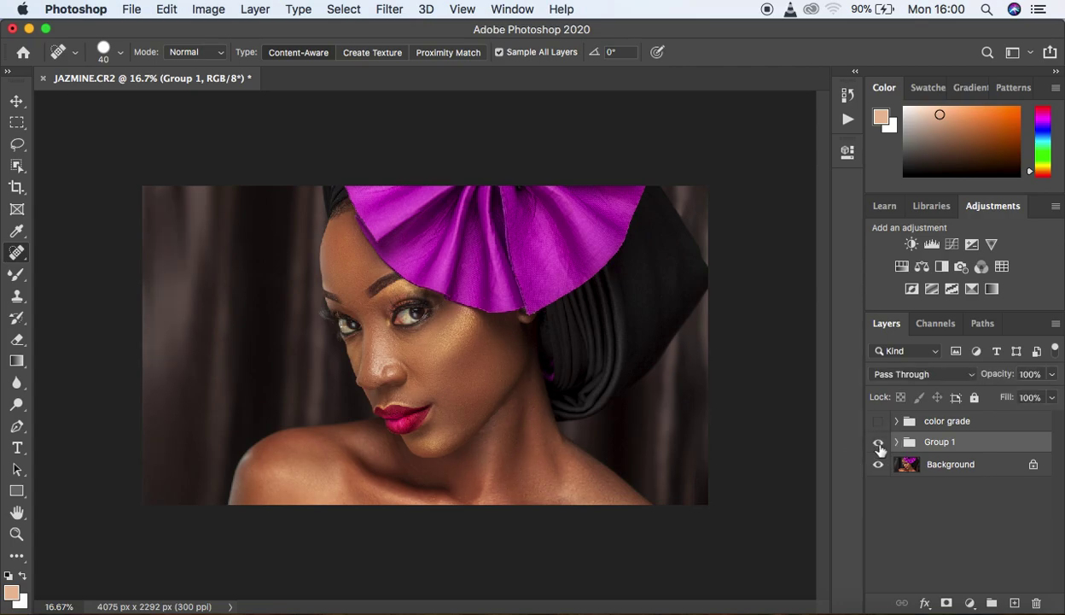
Select the color grade group and preview its effect once more, leaving it hidden
left_click(997, 423)
left_click(877, 420)
left_click(878, 421)
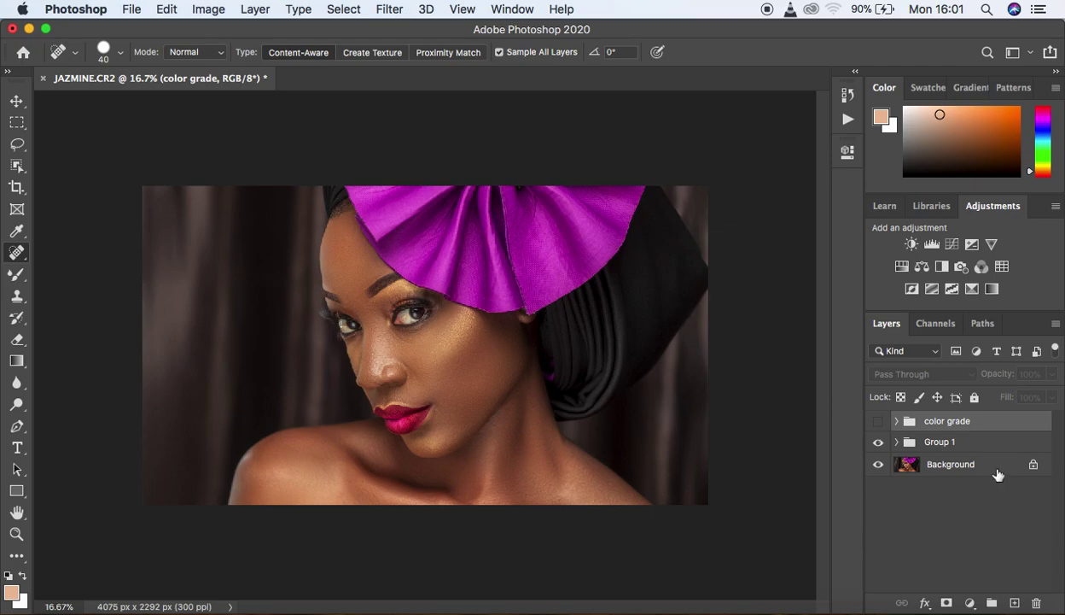
Add a Black & White adjustment layer directly above Group 1 and set its blend mode to Multiply
left_click(990, 442)
left_click(970, 602)
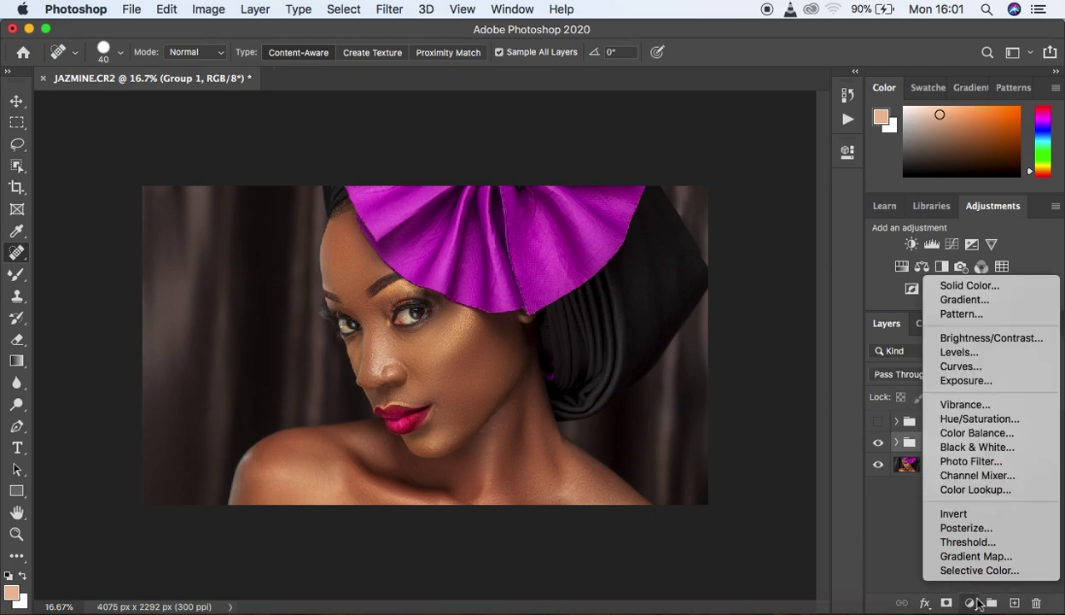
left_click(962, 447)
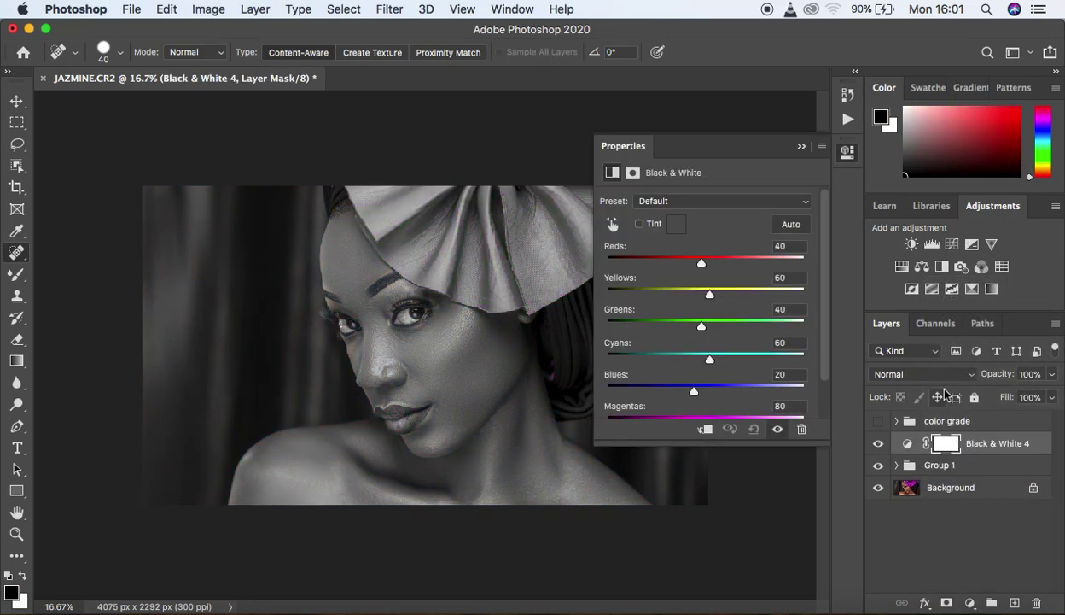
left_click(928, 383)
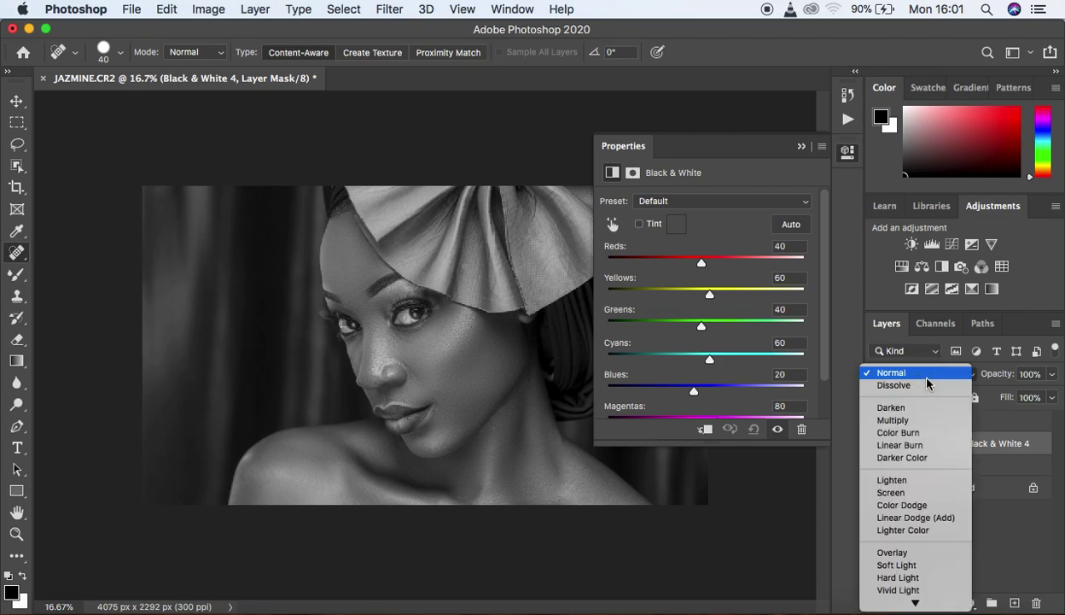
left_click(908, 419)
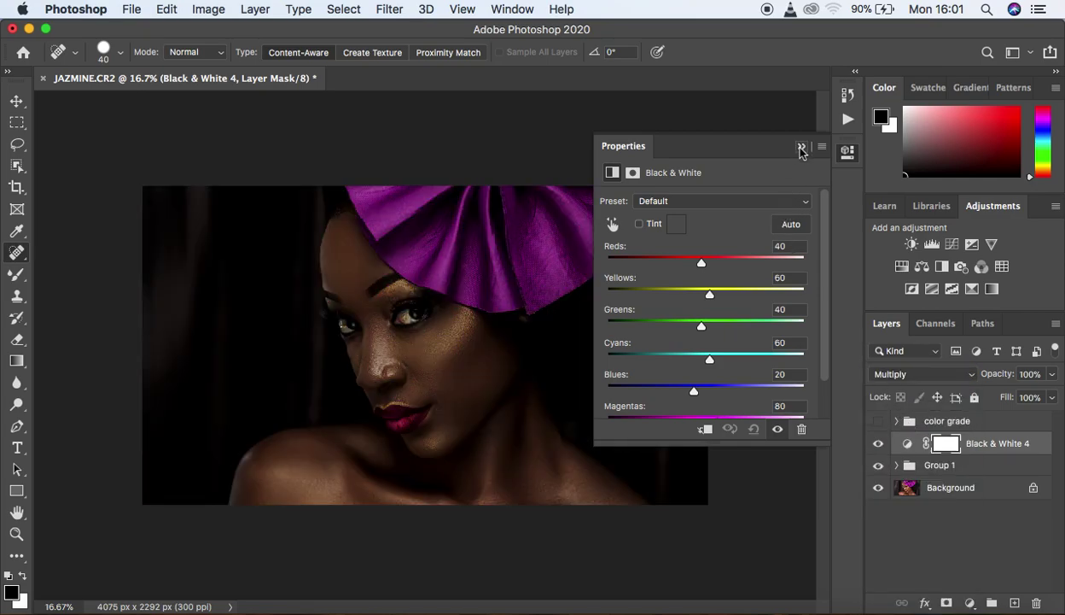
left_click(801, 146)
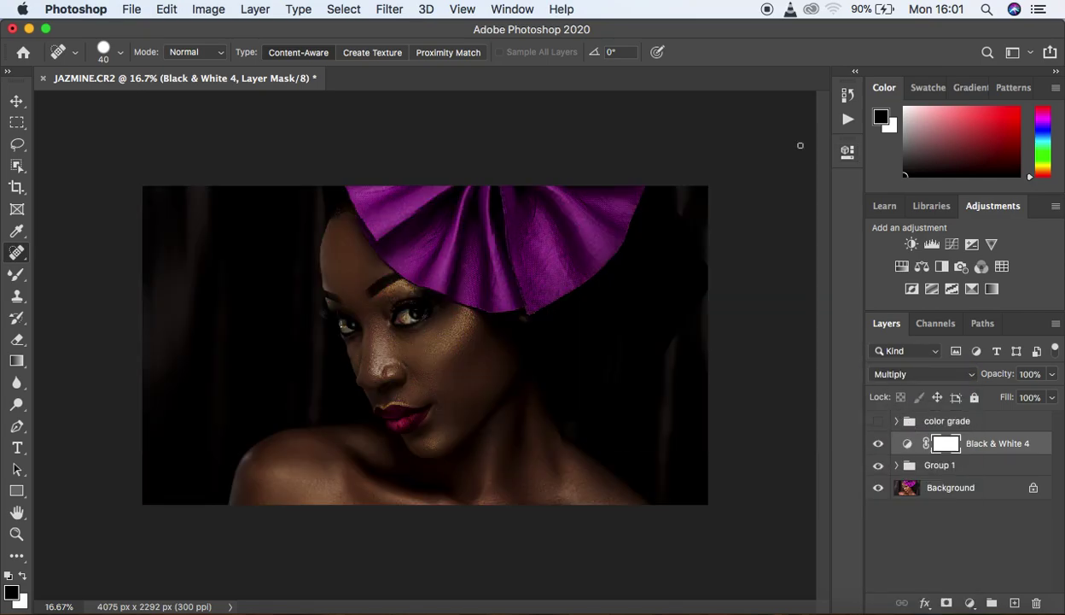
Lower the Multiply Black & White layer's opacity to 29% and compare the image with and without it
left_click(1054, 378)
left_click_drag(1016, 395, 1007, 399)
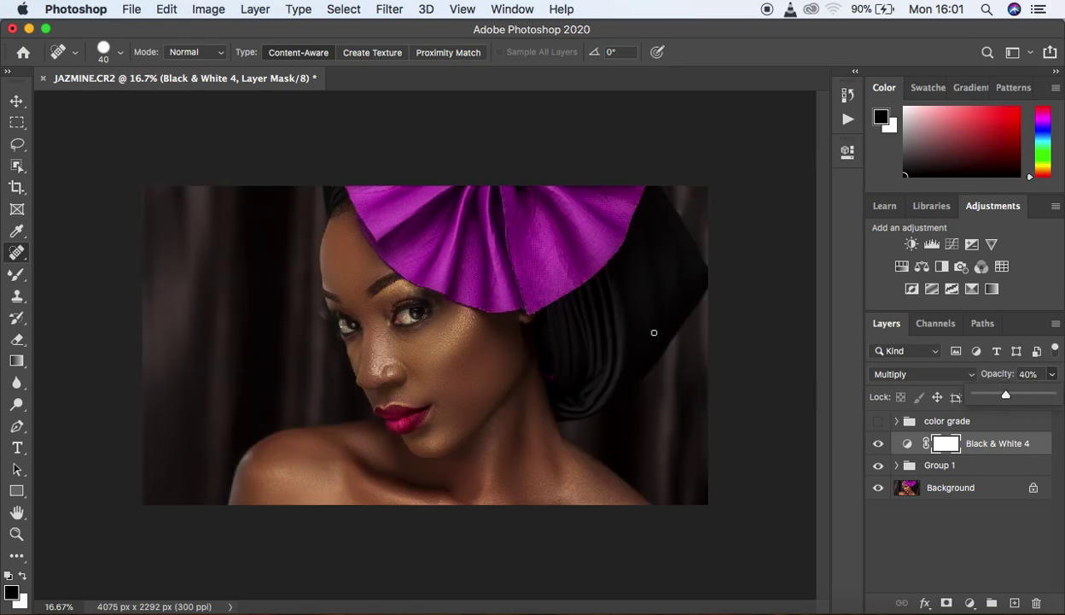
left_click_drag(1005, 399, 1000, 399)
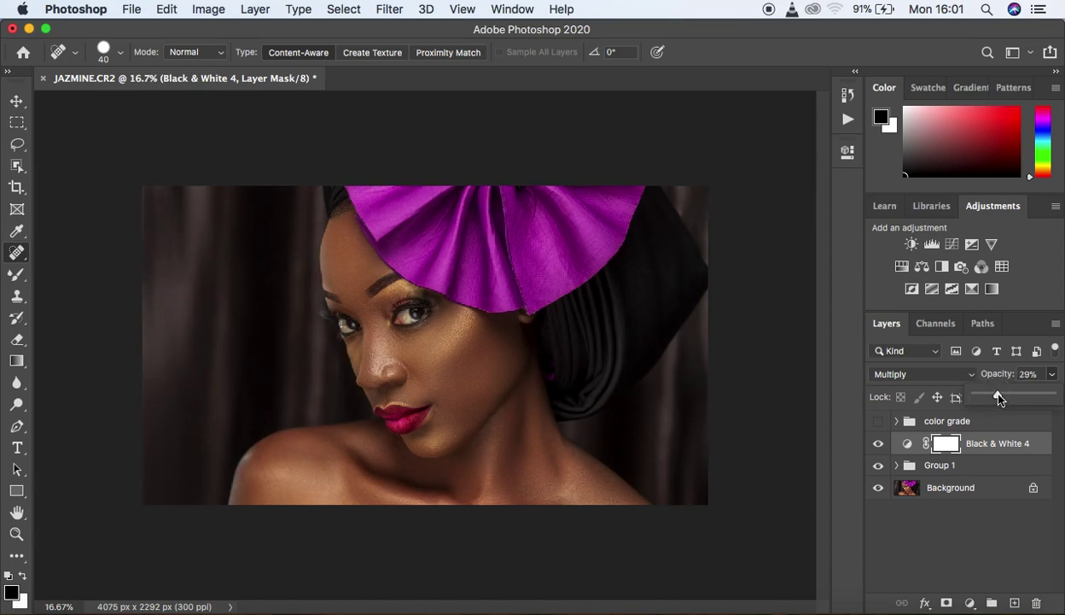
left_click(878, 443)
left_click(879, 445)
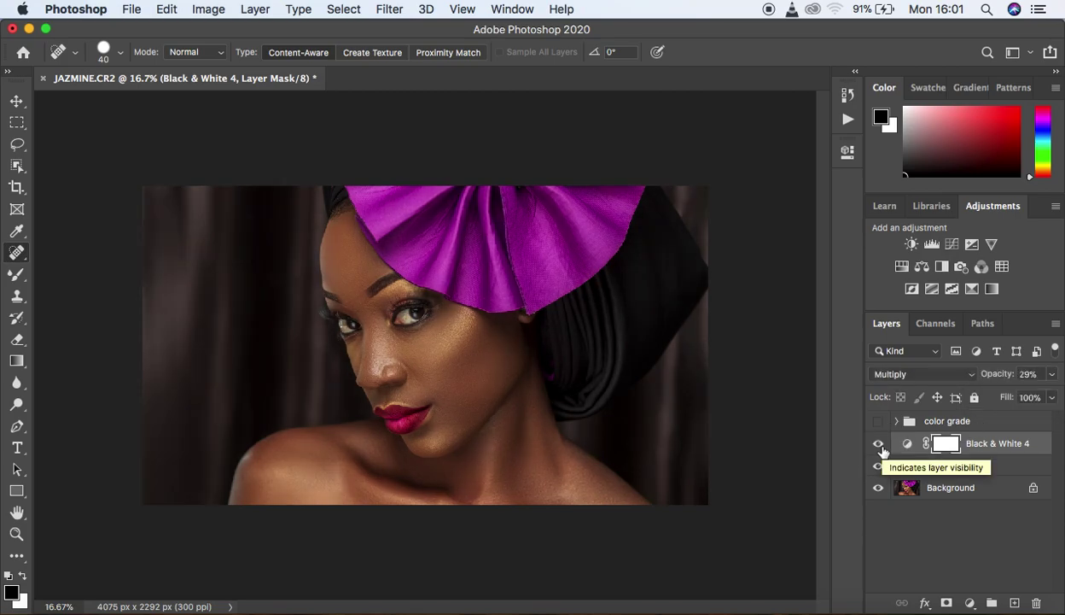
Add a second Black & White adjustment layer in Normal mode at 10% opacity and check its effect on the image
left_click(968, 602)
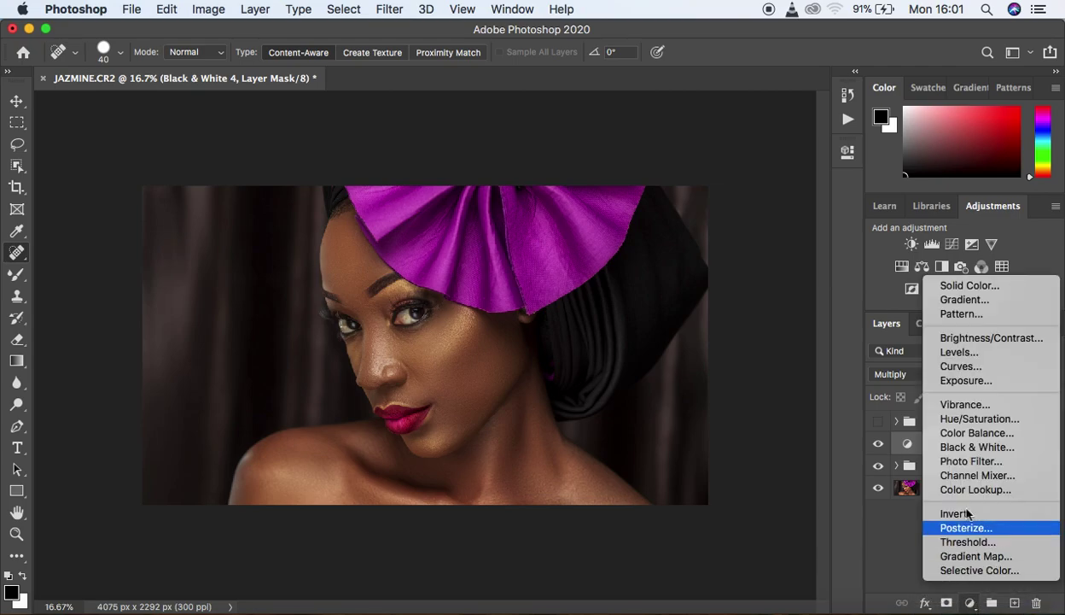
left_click(973, 446)
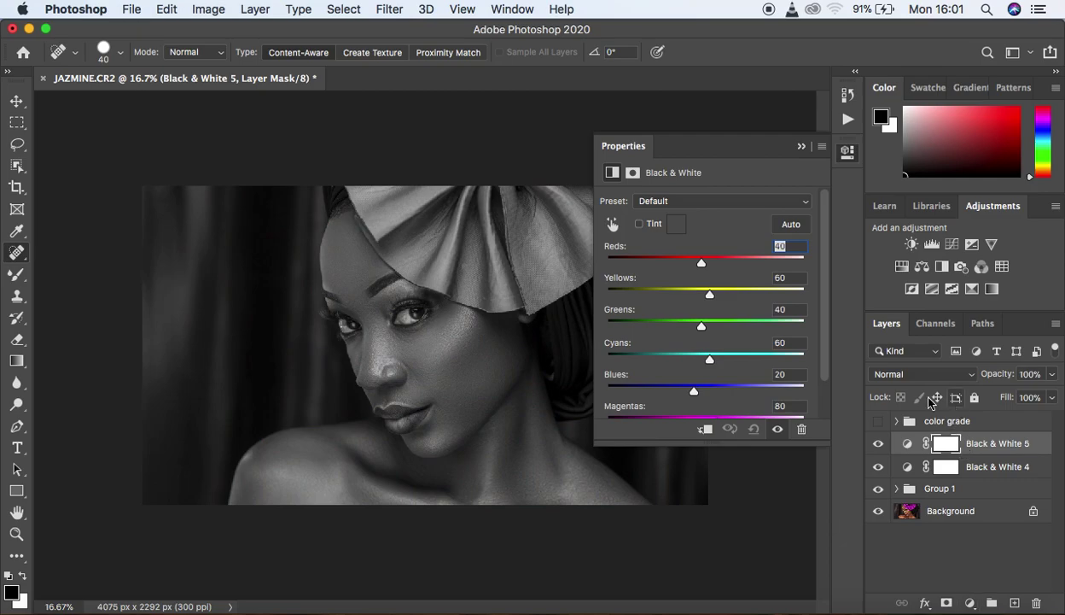
left_click(801, 148)
left_click(1051, 374)
left_click_drag(1013, 397, 982, 397)
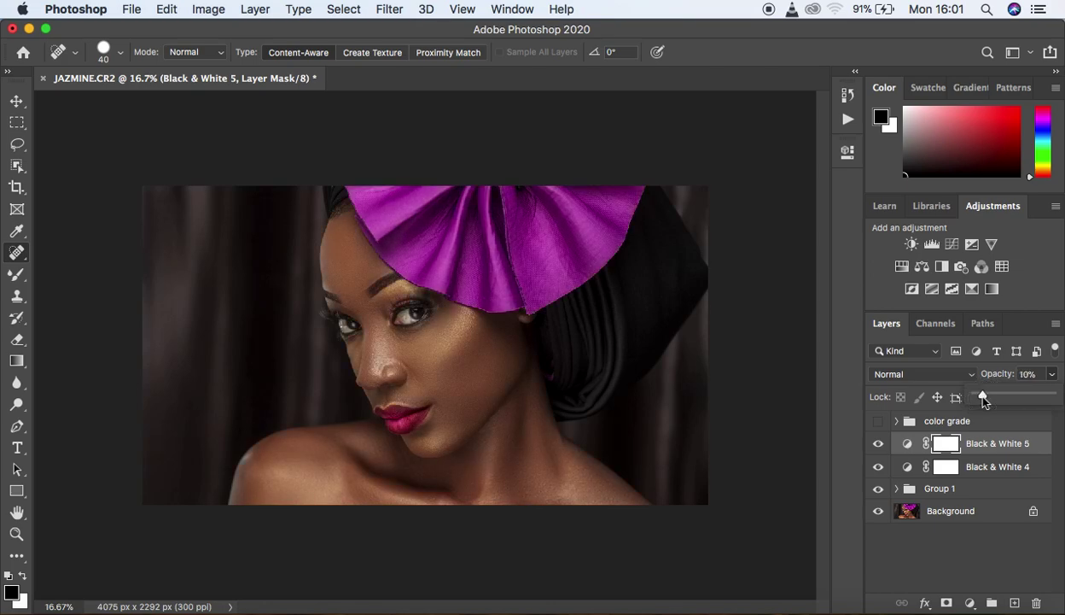
left_click(879, 444)
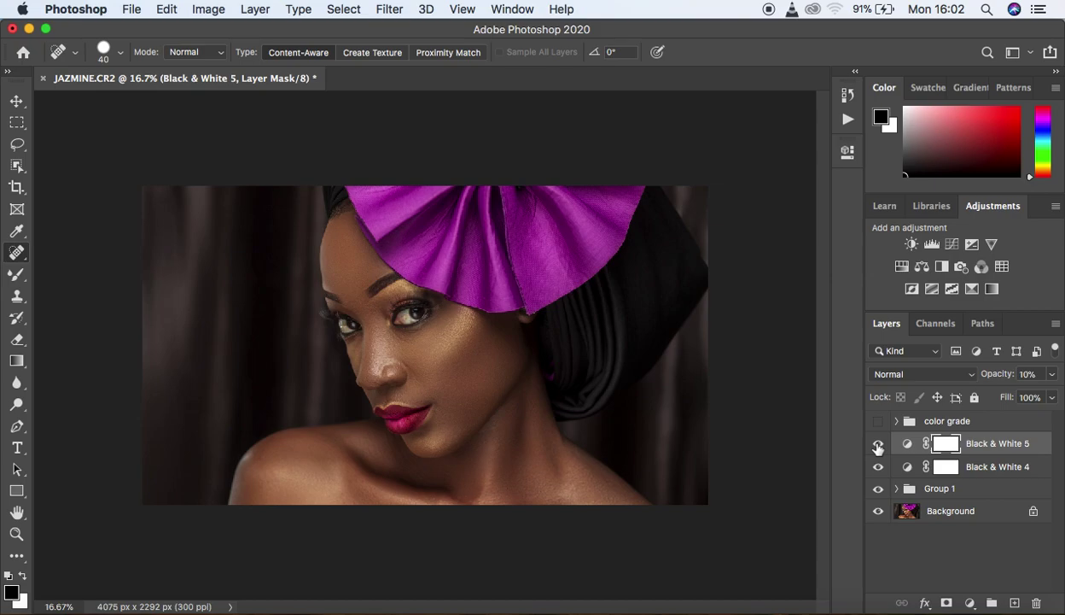
Add a third Black & White adjustment layer on top of the other two and set its blend mode to Overlay
left_click(968, 602)
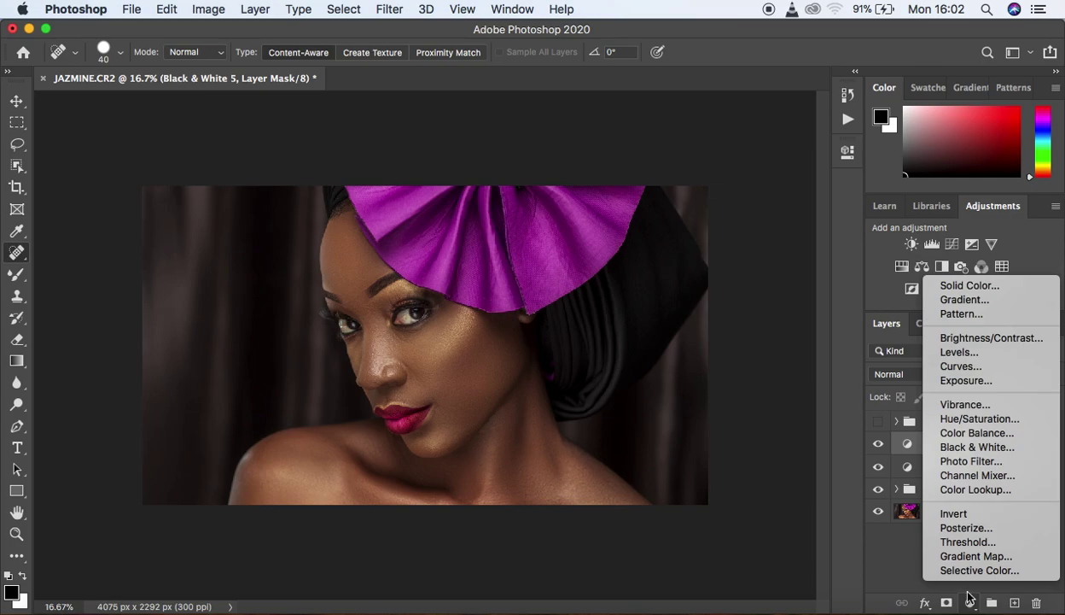
left_click(954, 446)
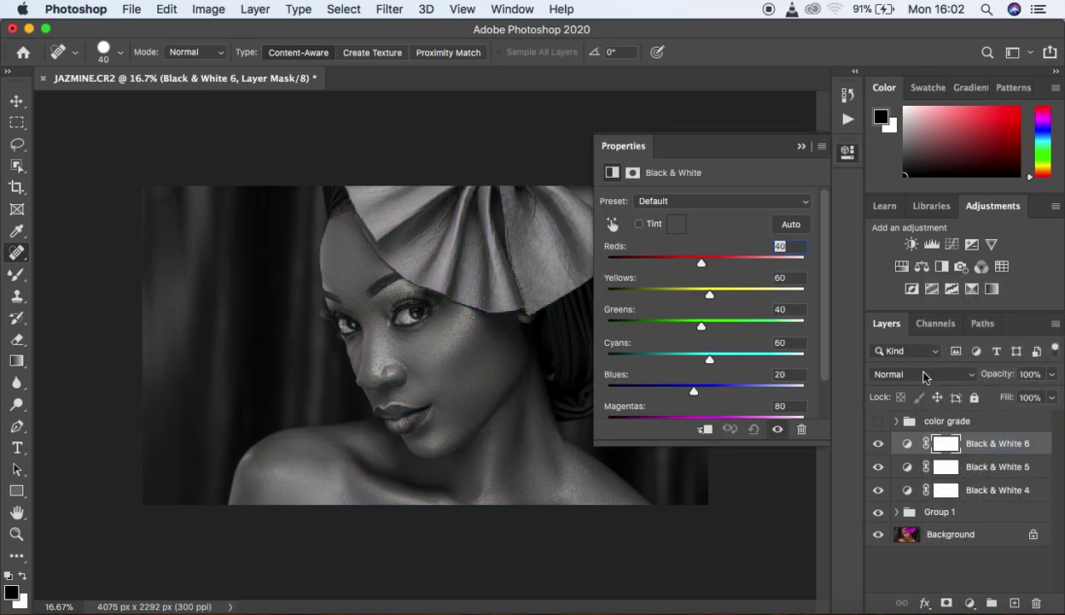
left_click(924, 377)
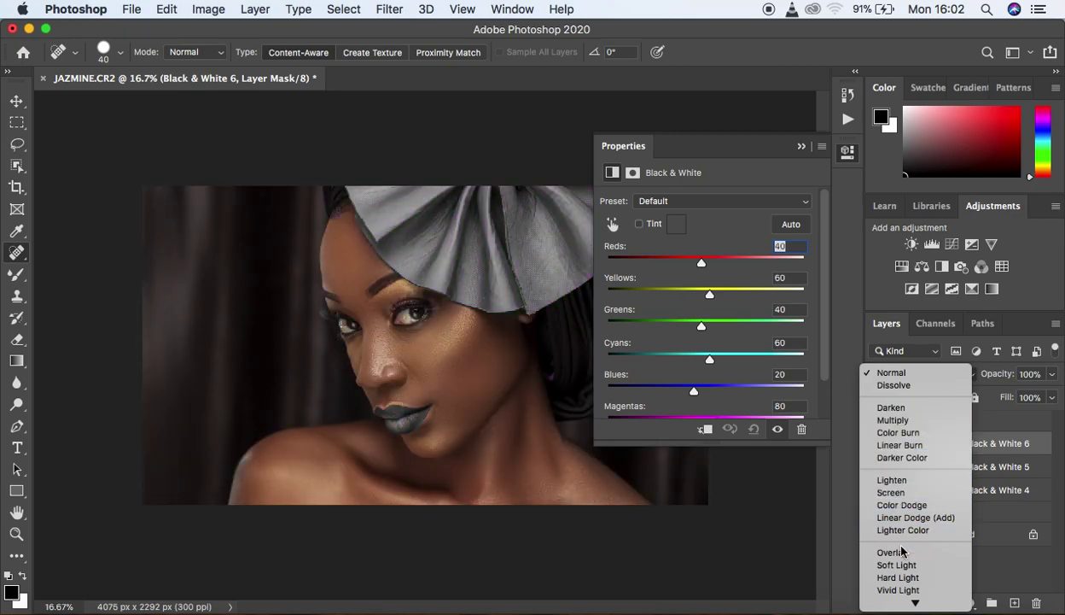
left_click(896, 551)
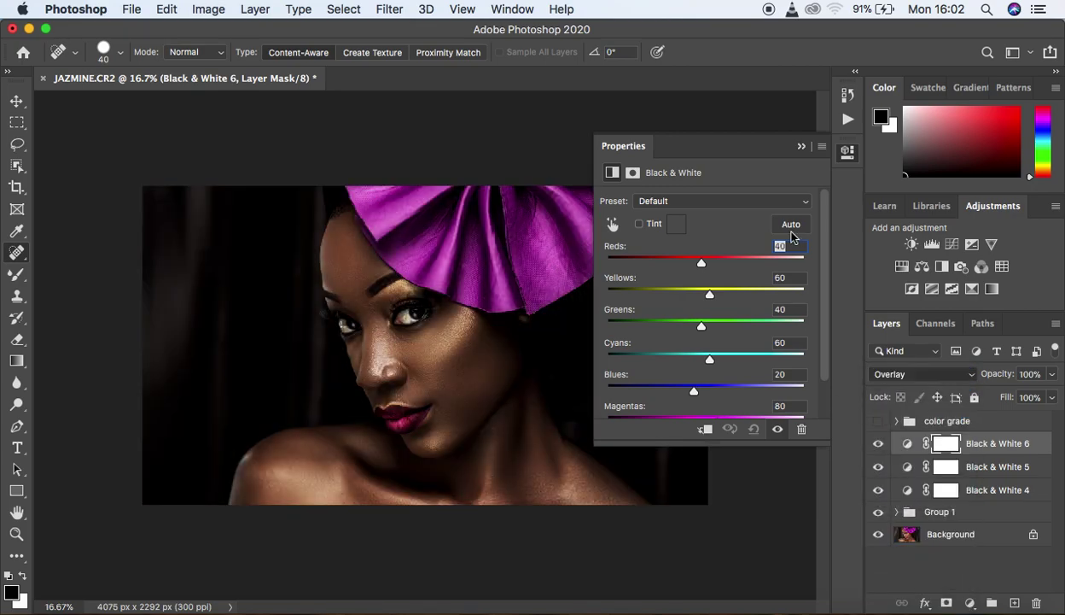
left_click(801, 148)
Lower the Overlay Black & White layer's opacity to 22% and compare the image with and without it
left_click_drag(1052, 377, 993, 398)
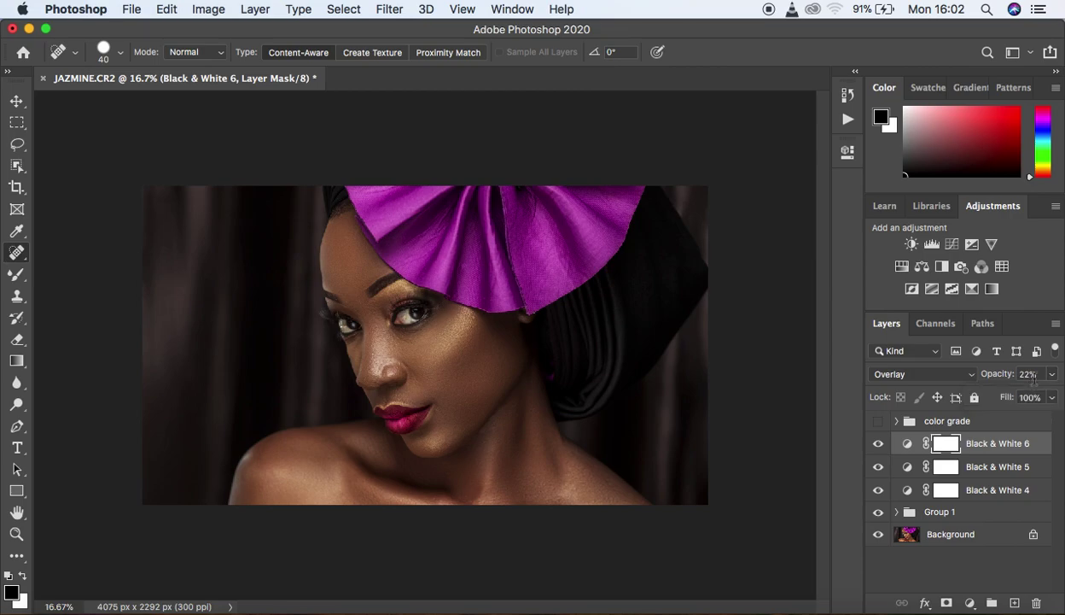
left_click(878, 443)
left_click(879, 443)
Add a Selective Color adjustment layer, set Magenta to +3% for the Reds, and compare before and after
left_click(970, 603)
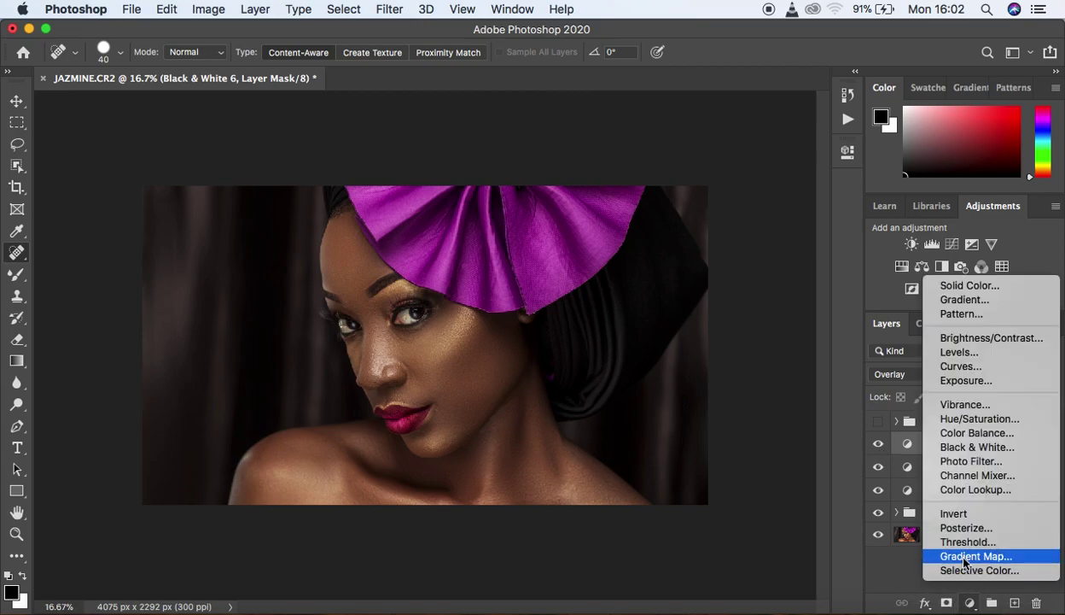
left_click(969, 570)
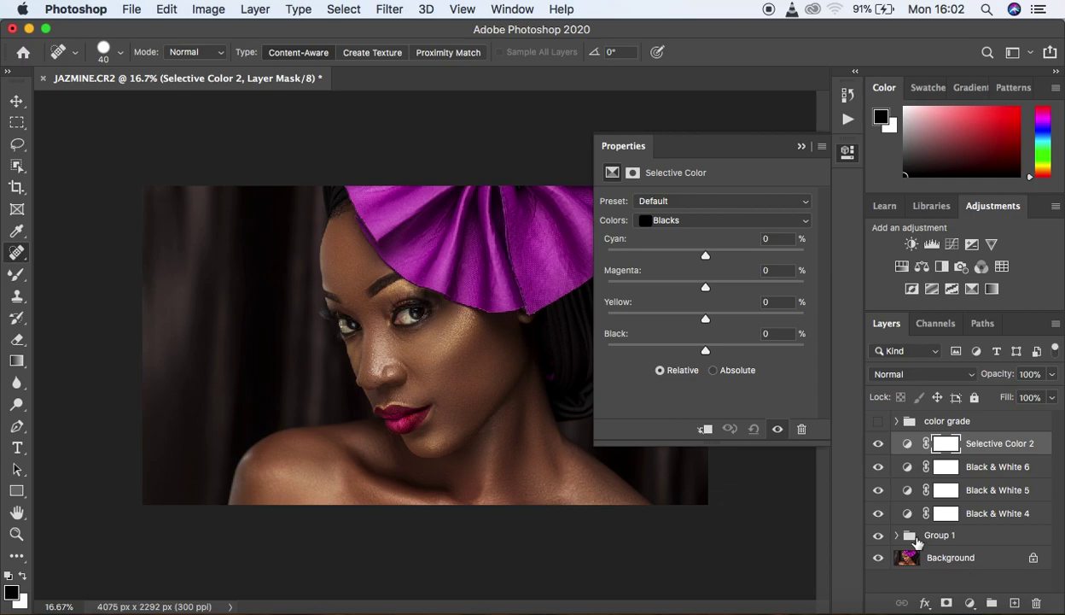
left_click(692, 225)
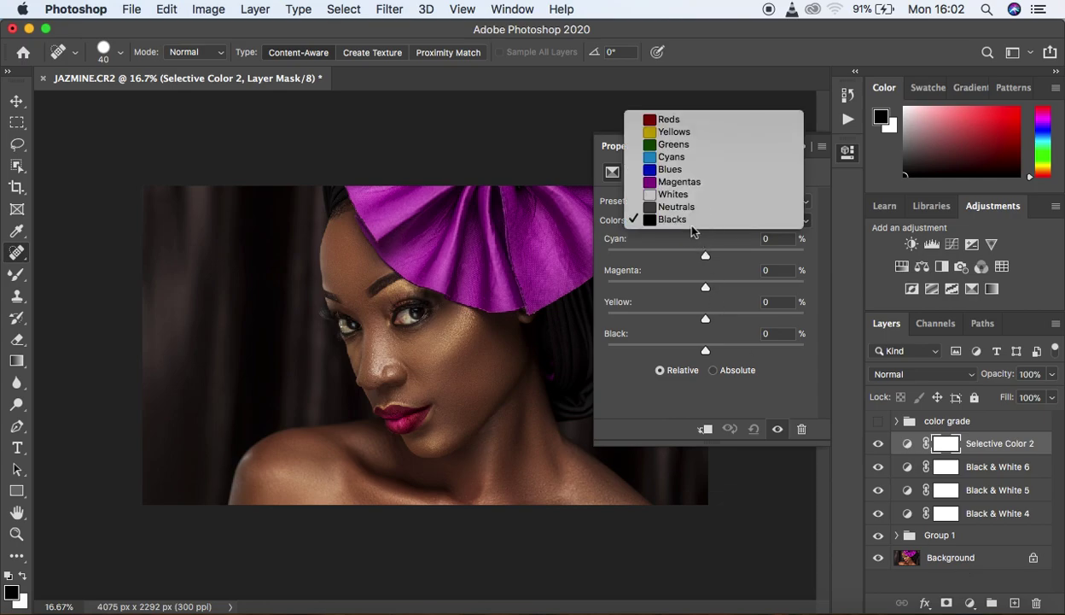
left_click(678, 123)
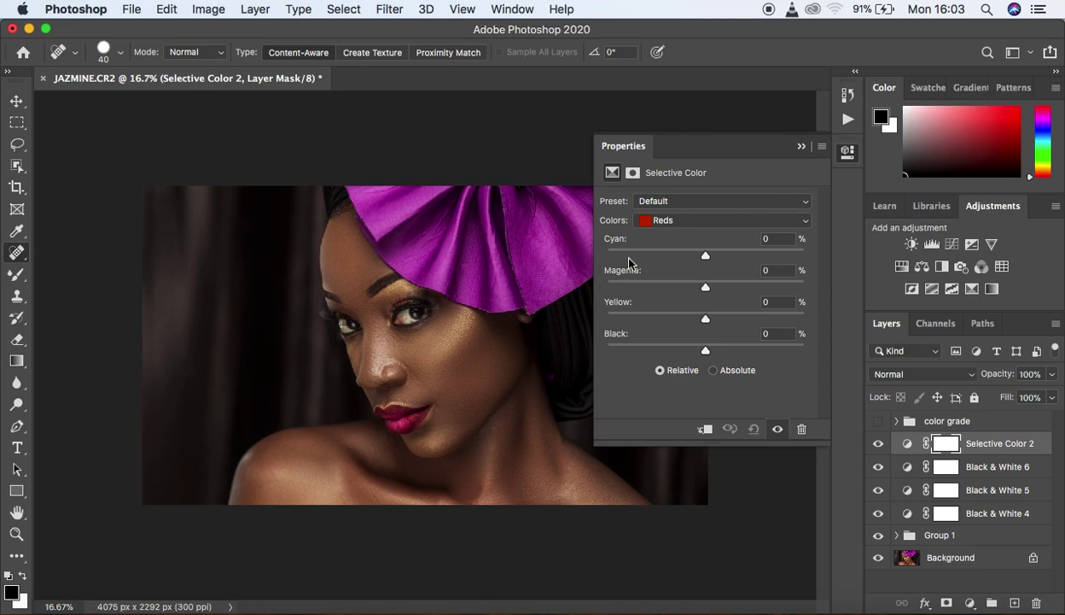
left_click_drag(705, 287, 708, 288)
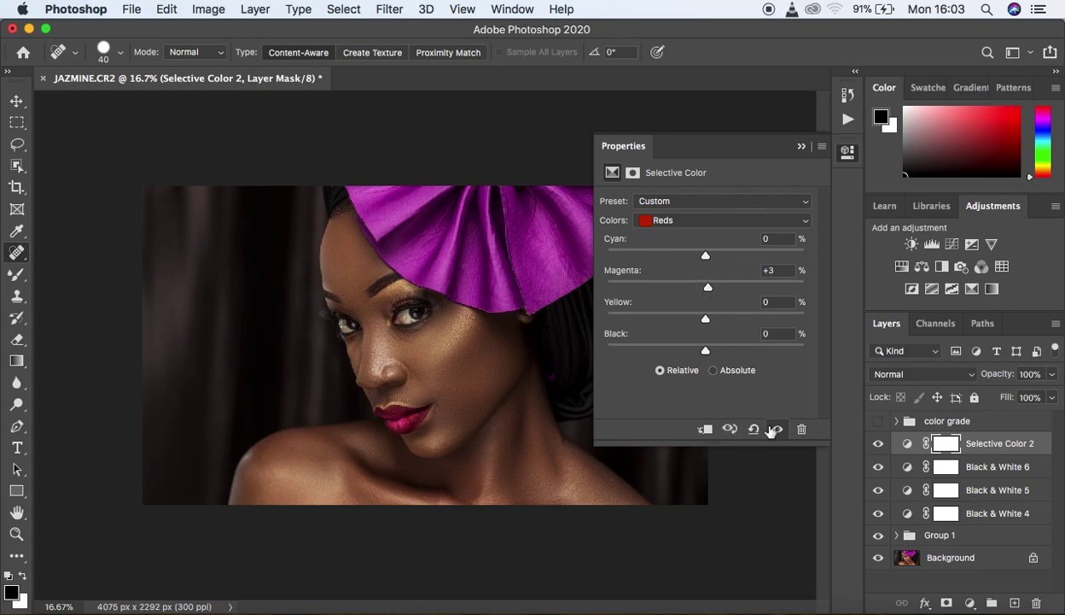
left_click(776, 430)
left_click(777, 430)
left_click(776, 430)
left_click(777, 430)
In the Selective Color adjustment, set Magenta to -6% and Yellow to -23% for the Yellows
left_click(693, 220)
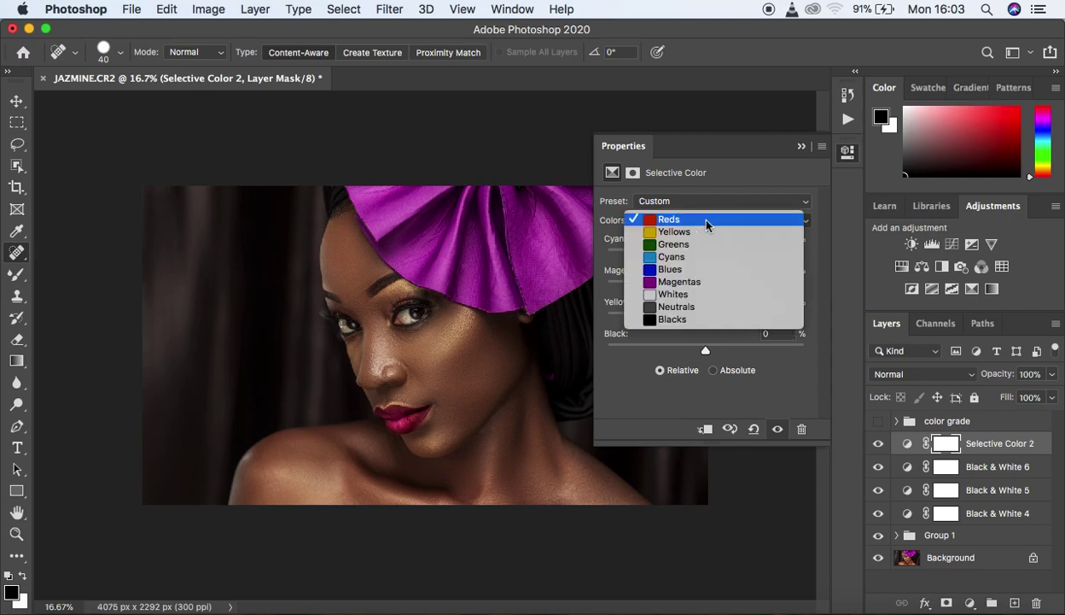
left_click(705, 231)
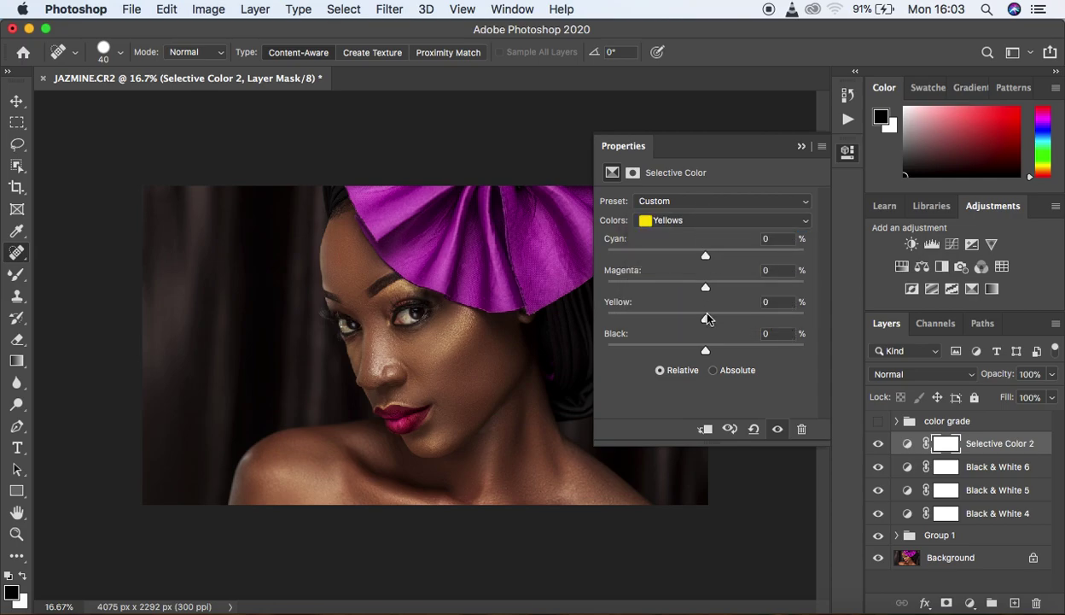
left_click(693, 221)
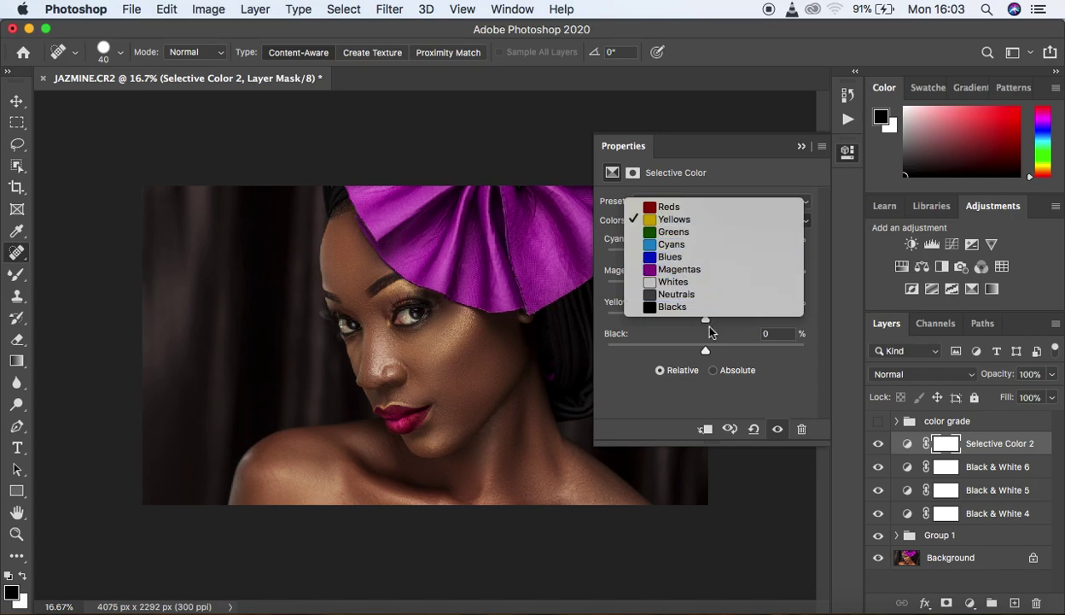
left_click(699, 221)
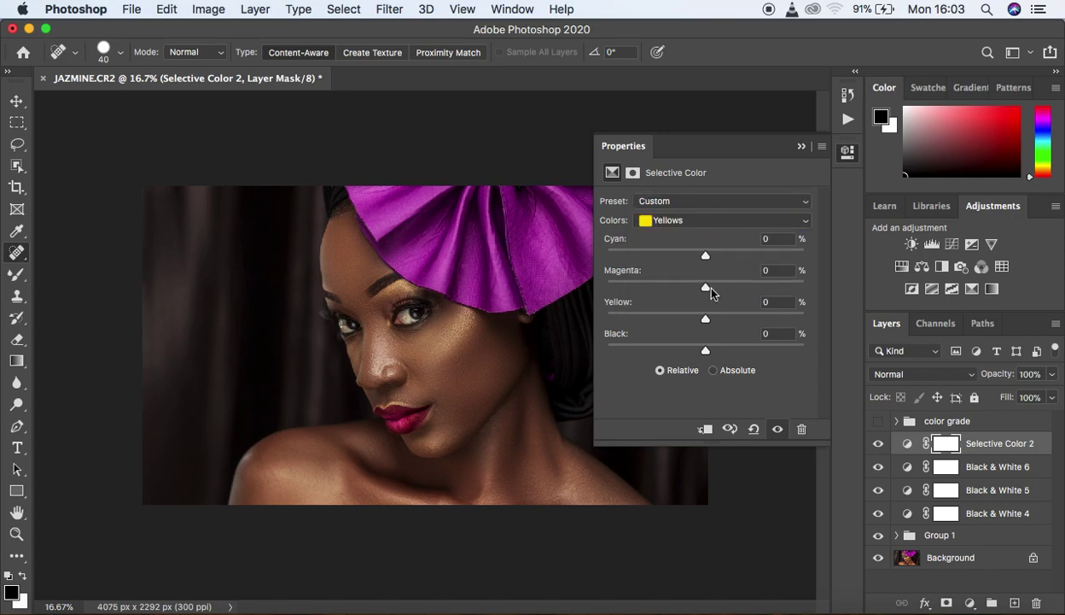
left_click_drag(705, 290, 701, 294)
left_click_drag(705, 321, 703, 319)
left_click_drag(696, 320, 683, 321)
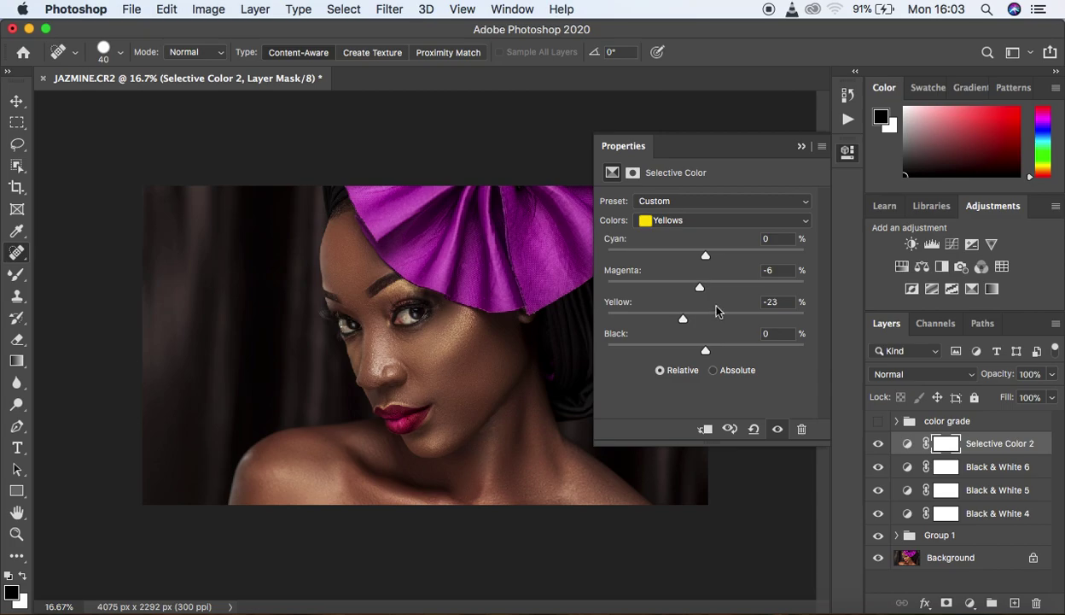
In the Selective Color adjustment, set Magenta to +30% and Yellow to +70% for the Magentas
left_click(693, 221)
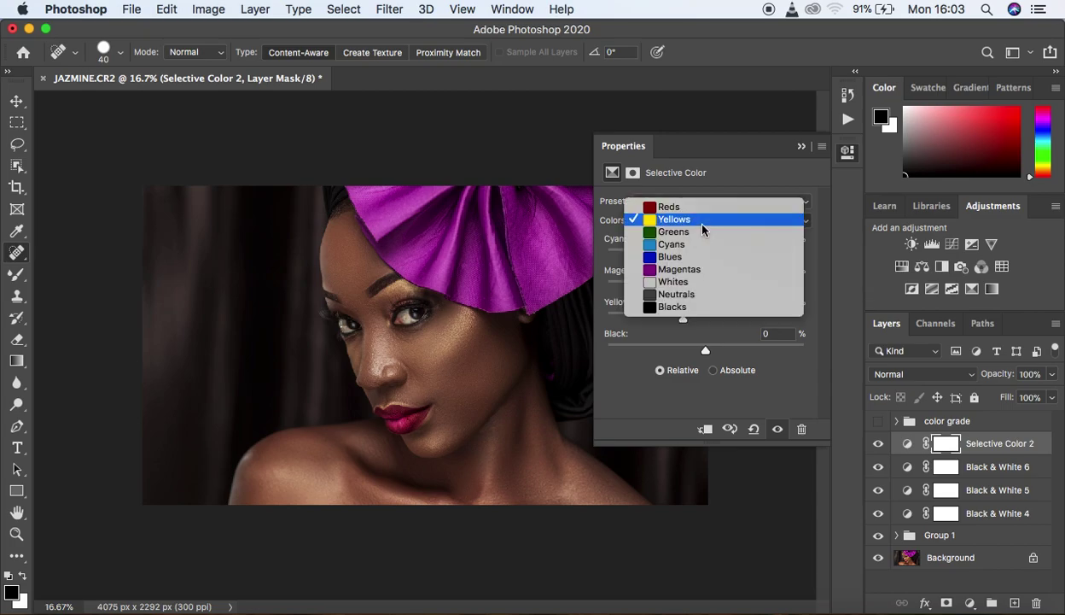
left_click(702, 269)
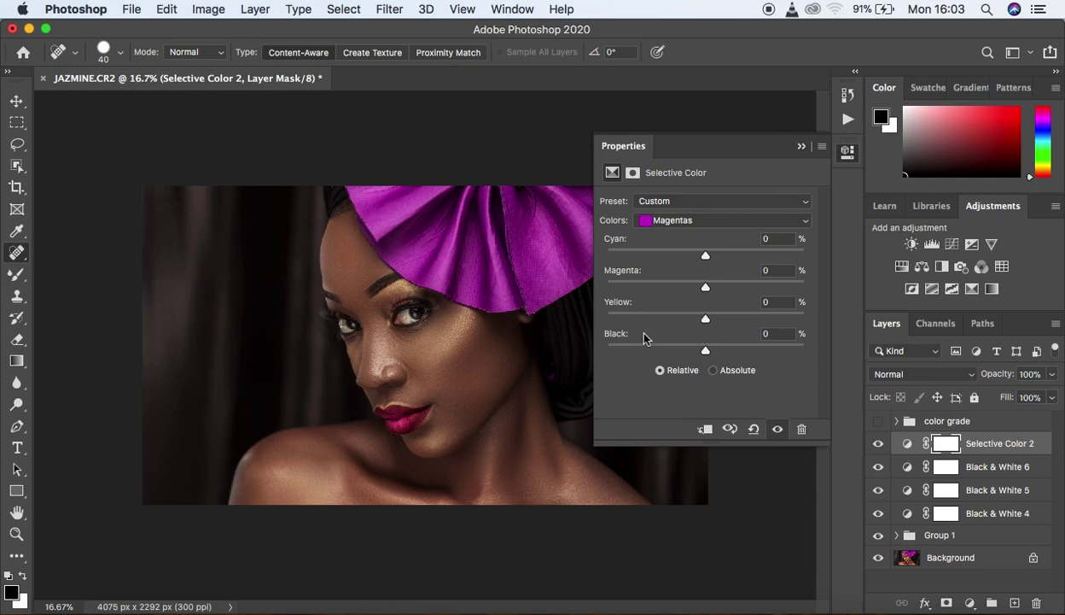
left_click(705, 288)
left_click_drag(705, 291, 737, 293)
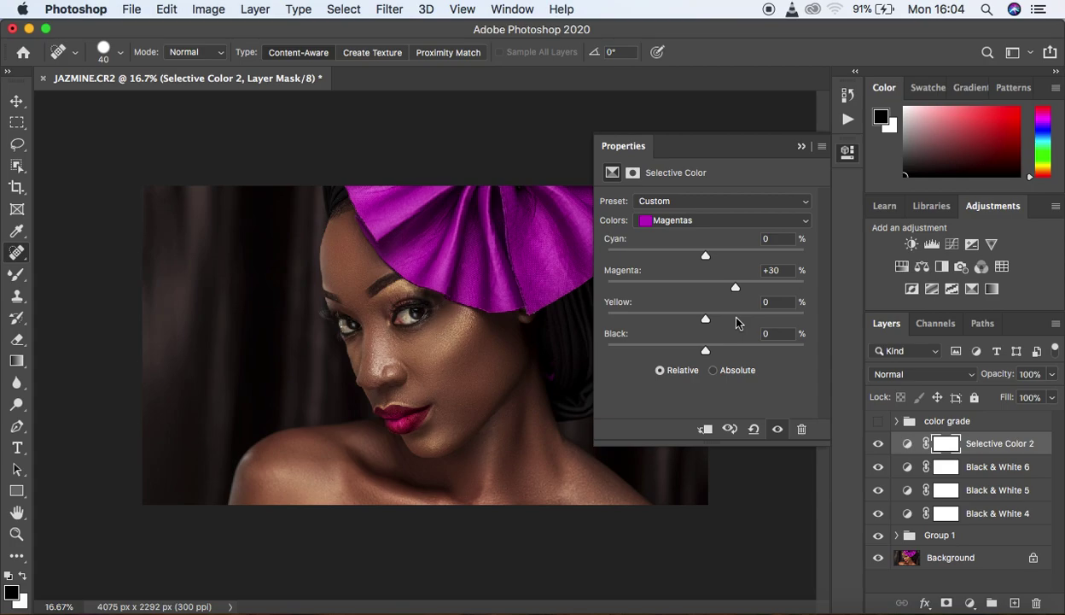
left_click_drag(706, 318, 773, 327)
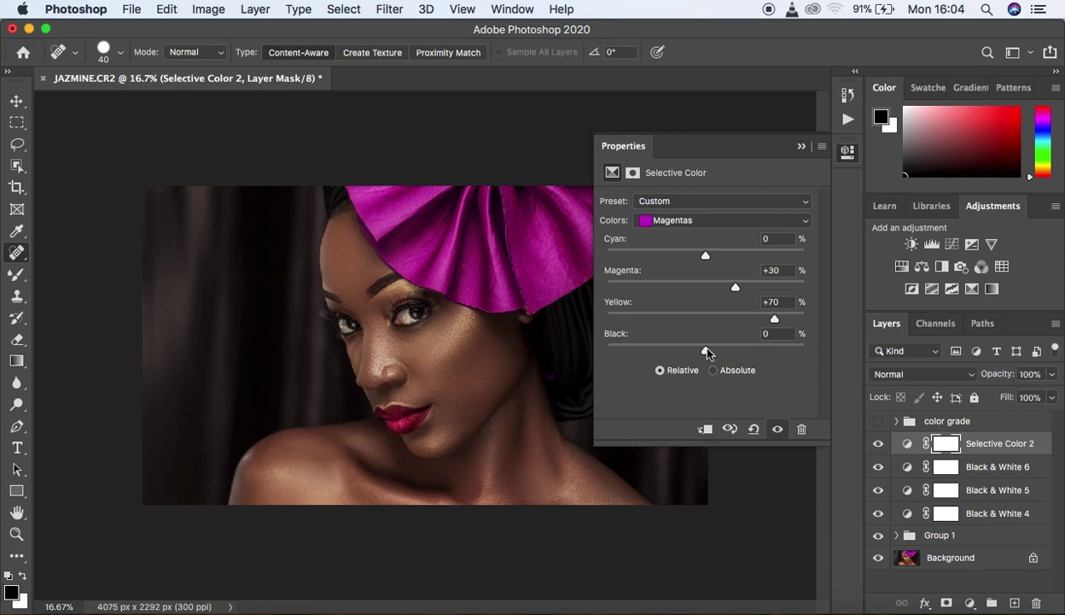
In the Selective Color adjustment, raise Black slightly for the Magentas, then give the Whites Yellow +10%, Black +2% and slightly reduced Cyan
left_click_drag(707, 352, 716, 352)
left_click(685, 220)
left_click(683, 232)
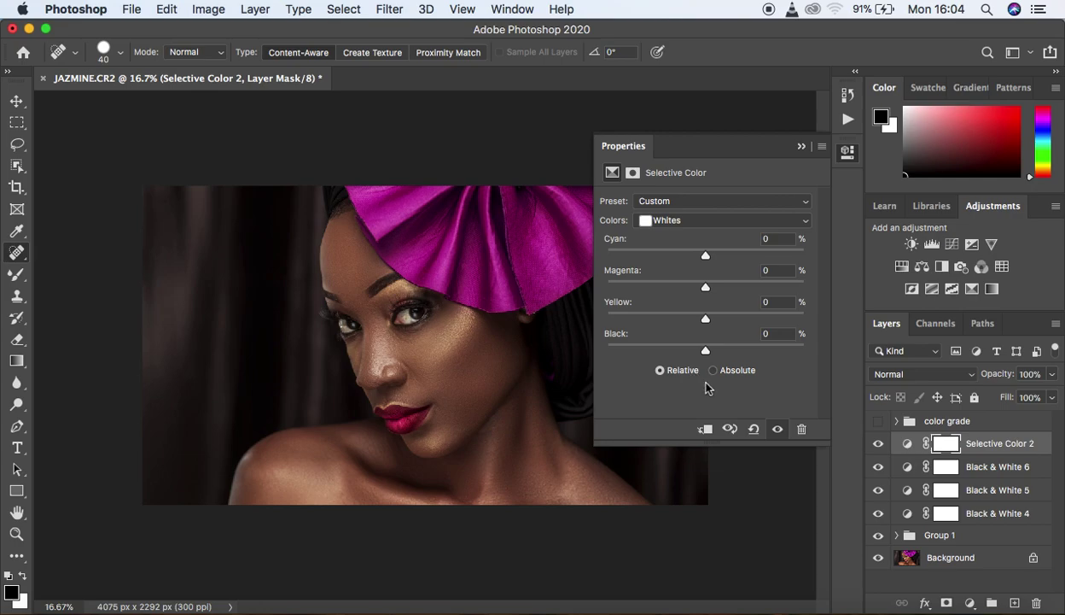
left_click_drag(705, 317, 717, 321)
mouse_move(705, 350)
left_mouse_down()
mouse_move(772, 353)
mouse_move(618, 364)
mouse_move(802, 362)
mouse_move(710, 368)
left_mouse_up()
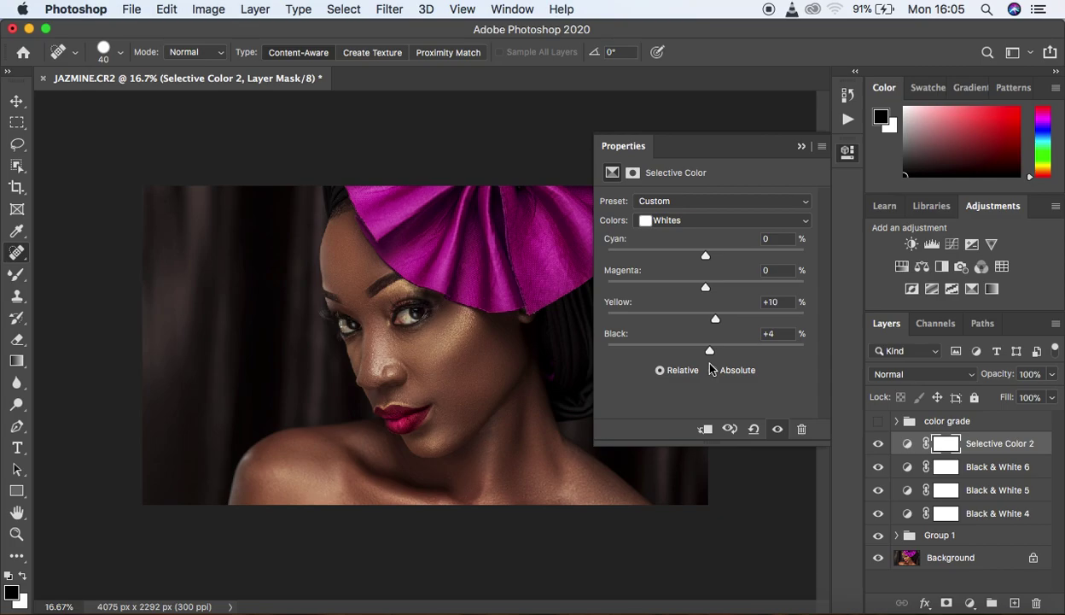
left_click(711, 356)
left_click_drag(710, 356, 707, 353)
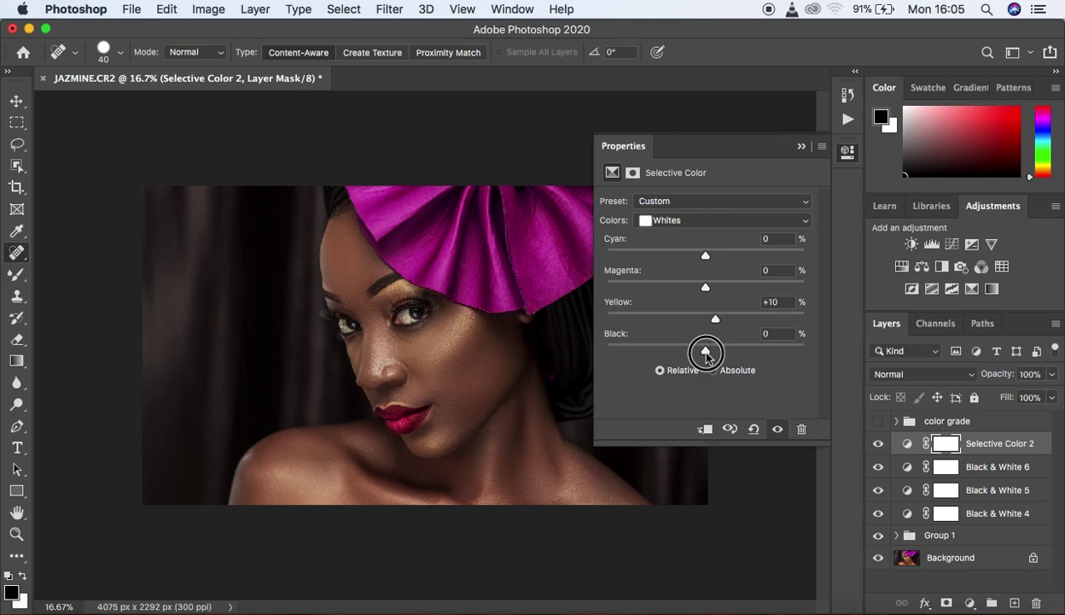
left_click(768, 333)
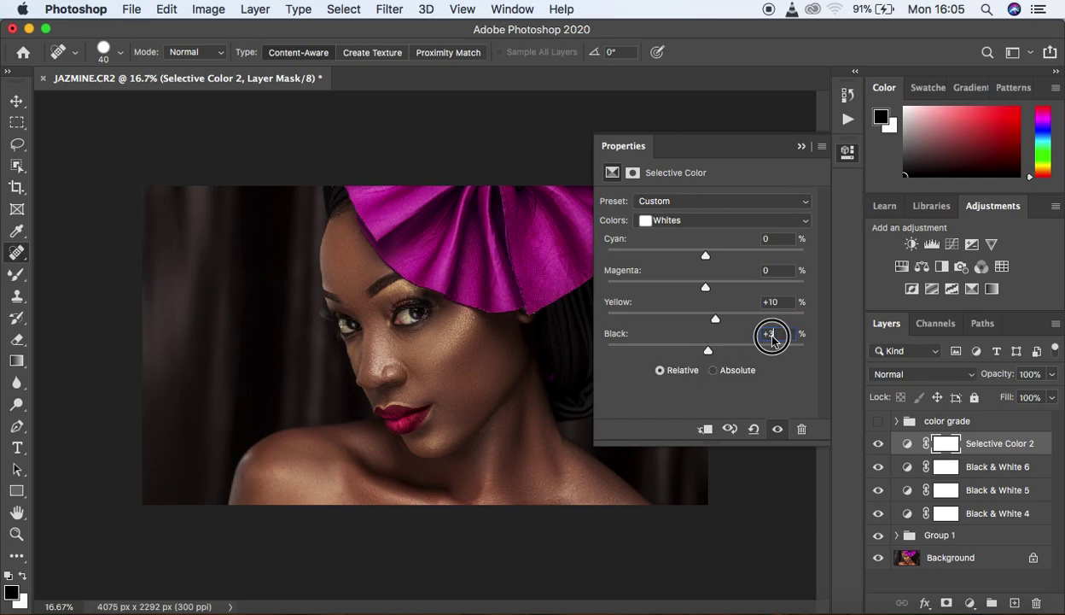
type("+2")
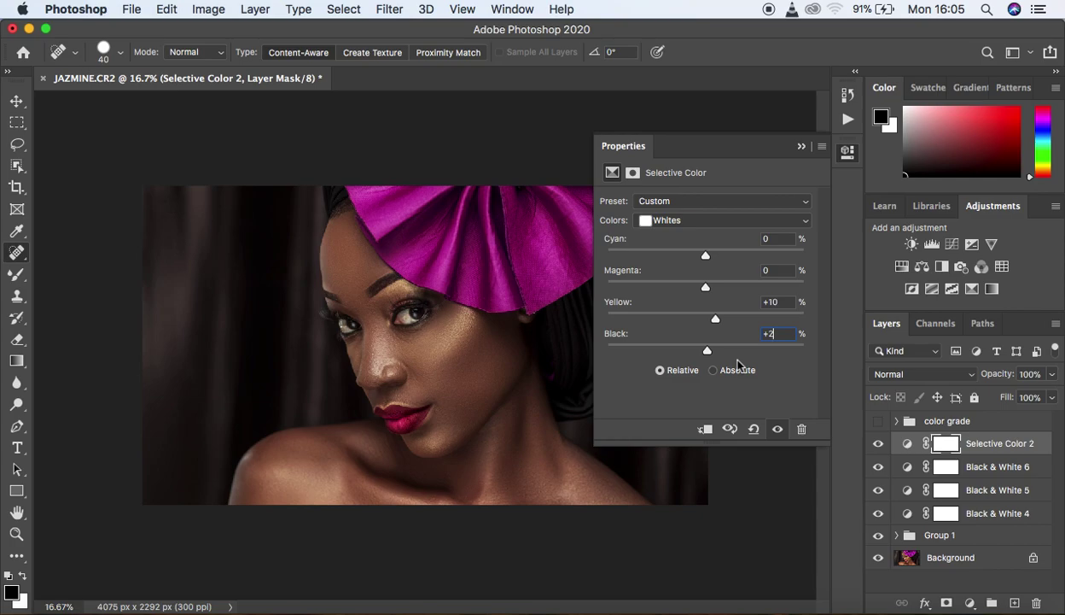
left_click_drag(711, 254, 700, 256)
Set Yellow to -3% and Black to +2% for the Blacks in the Selective Color adjustment
left_click(743, 221)
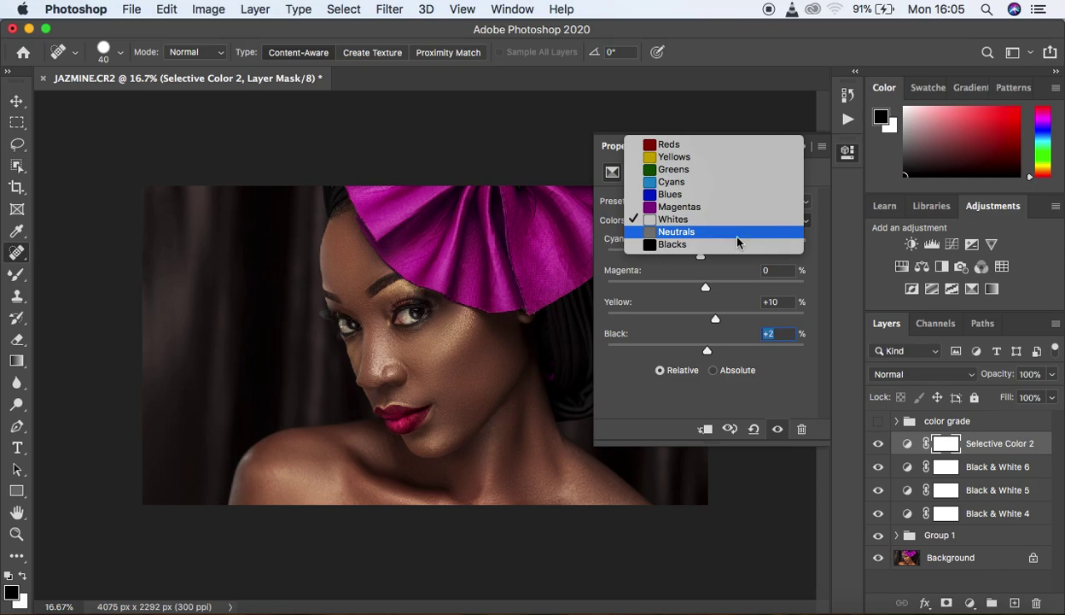
left_click(736, 245)
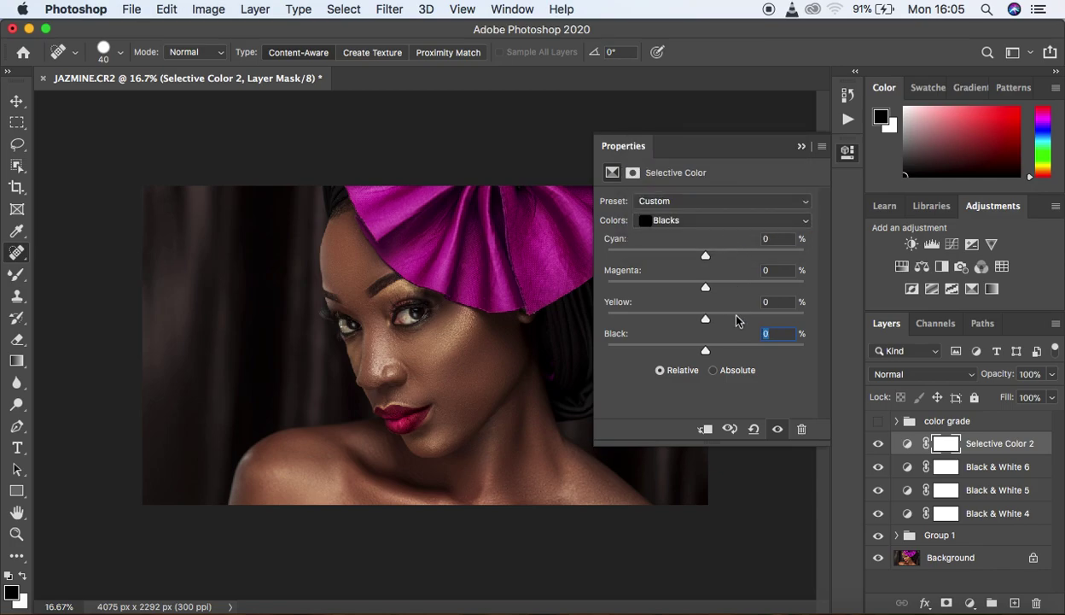
left_click_drag(706, 322, 702, 322)
left_click_drag(709, 353, 709, 351)
left_click(801, 147)
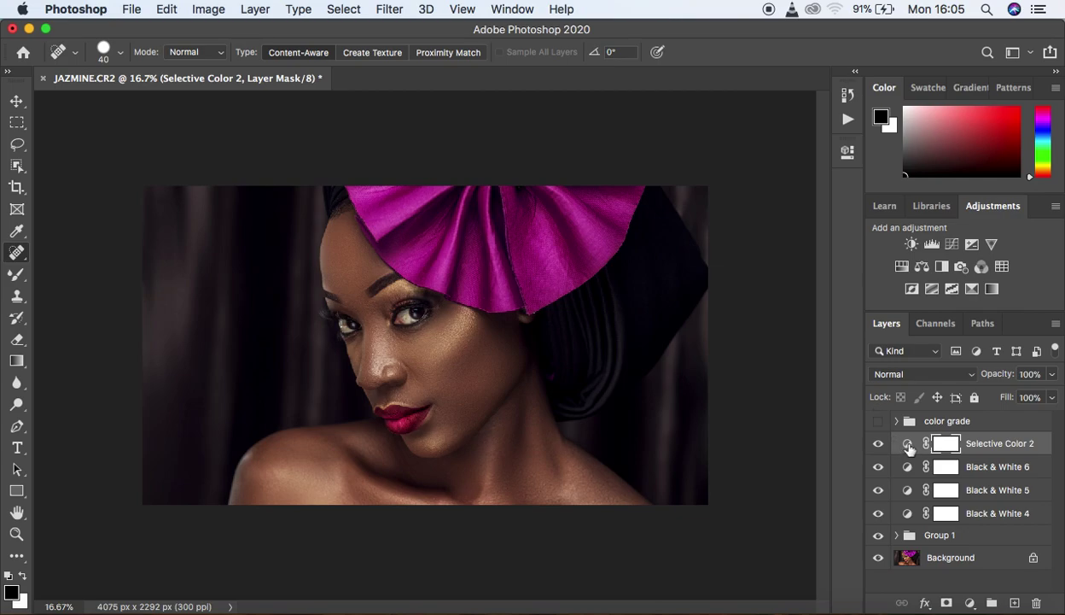
Compare the portrait with and without the Selective Color 2 adjustment
double_click(908, 444)
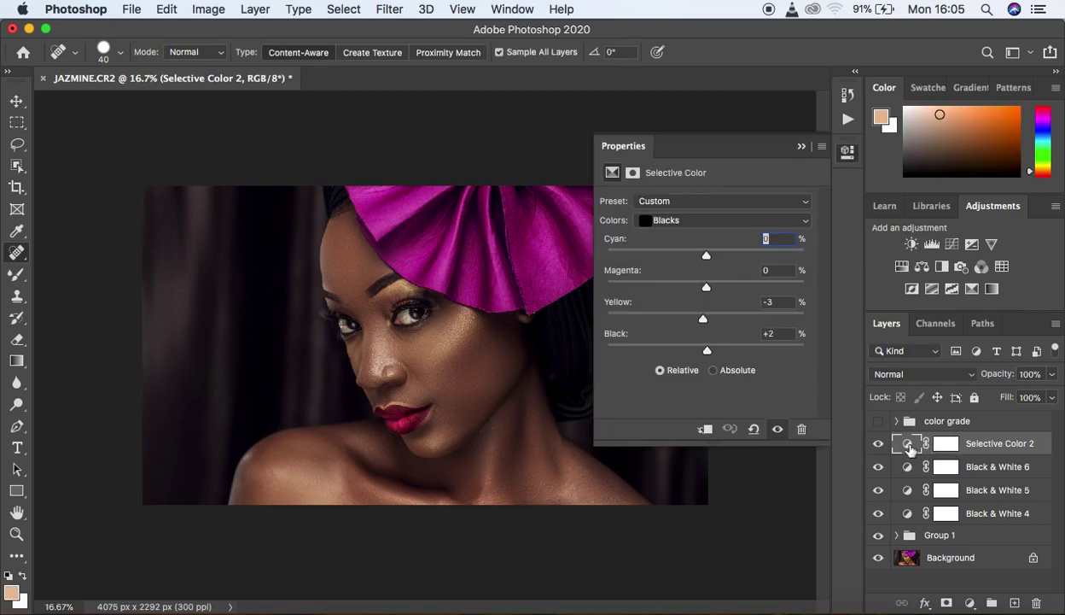
left_click(778, 429)
left_click(777, 430)
left_click(778, 429)
left_click(778, 429)
left_click(778, 429)
left_click(778, 430)
left_click(778, 429)
left_click(778, 429)
left_click(801, 146)
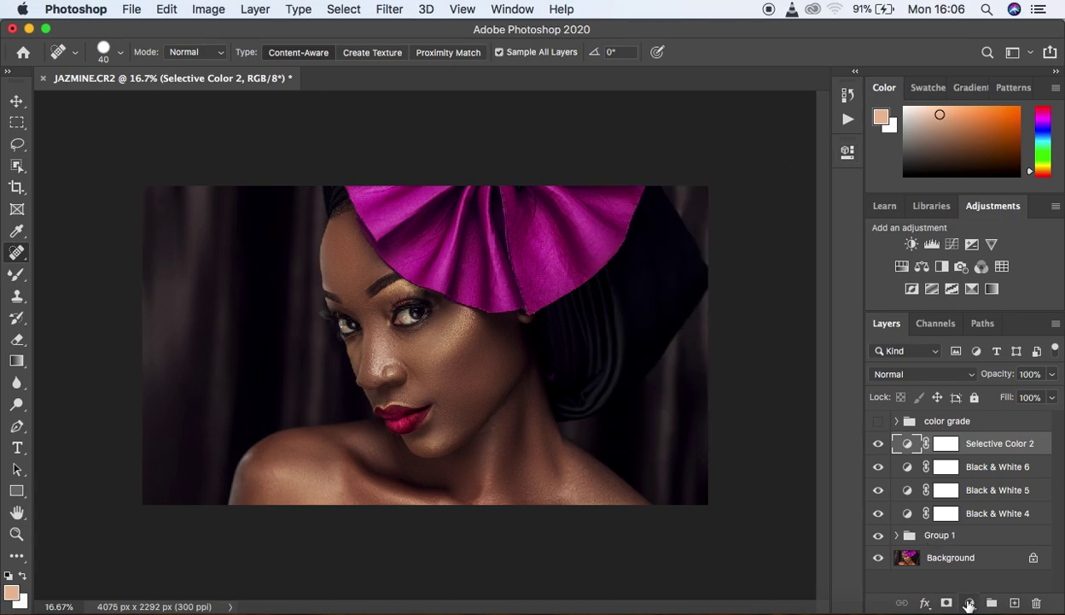
Add a Vibrance adjustment layer with Vibrance at -4 and compare the image with and without it
left_click(969, 603)
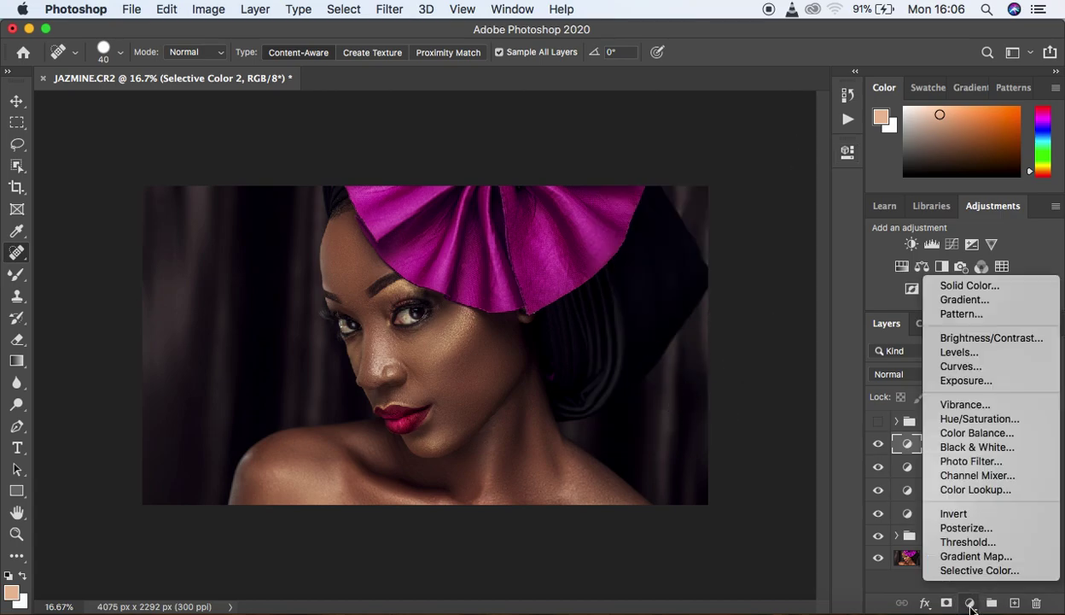
left_click(974, 403)
left_click_drag(705, 218, 702, 218)
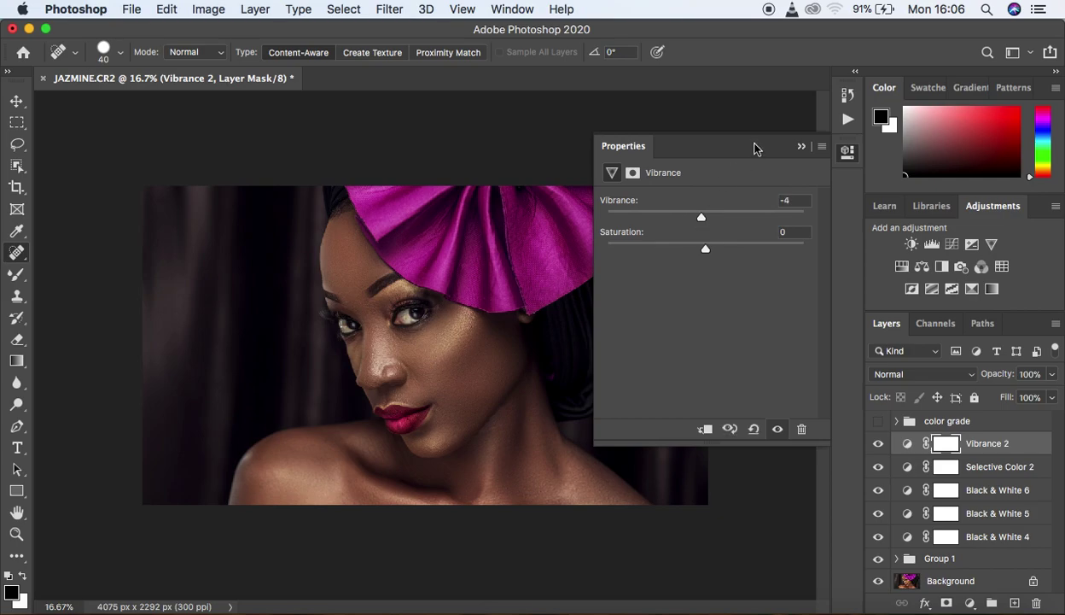
left_click(799, 148)
left_click(879, 445)
left_click(880, 449)
left_click(880, 449)
left_click(880, 449)
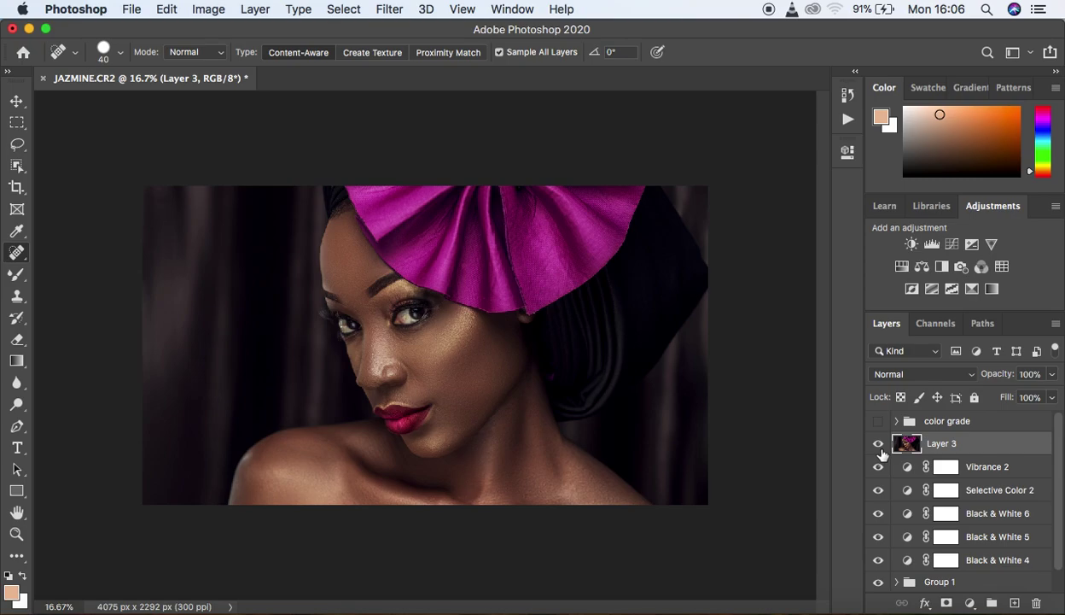
Duplicate the merged Layer 3 and, in the Camera Raw Filter on the copy, set Tint to +2
key("super+j")
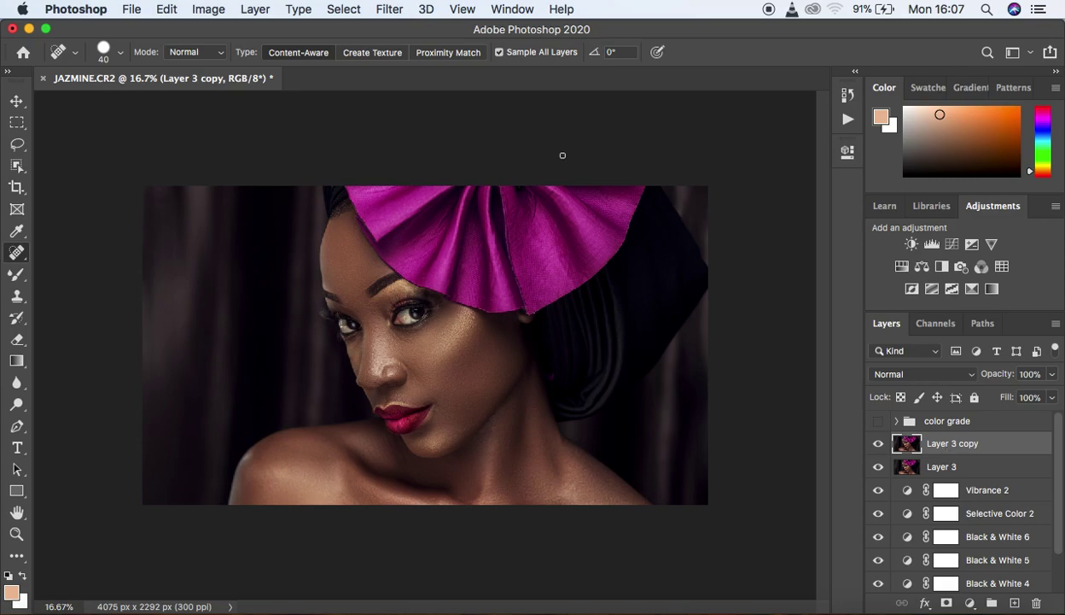
left_click(388, 10)
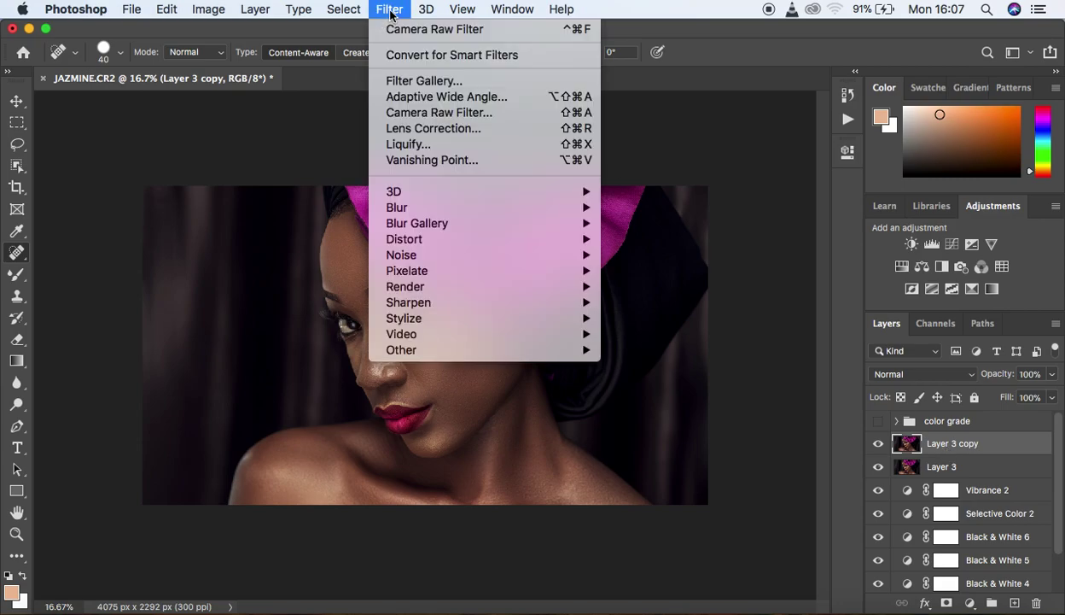
left_click(438, 115)
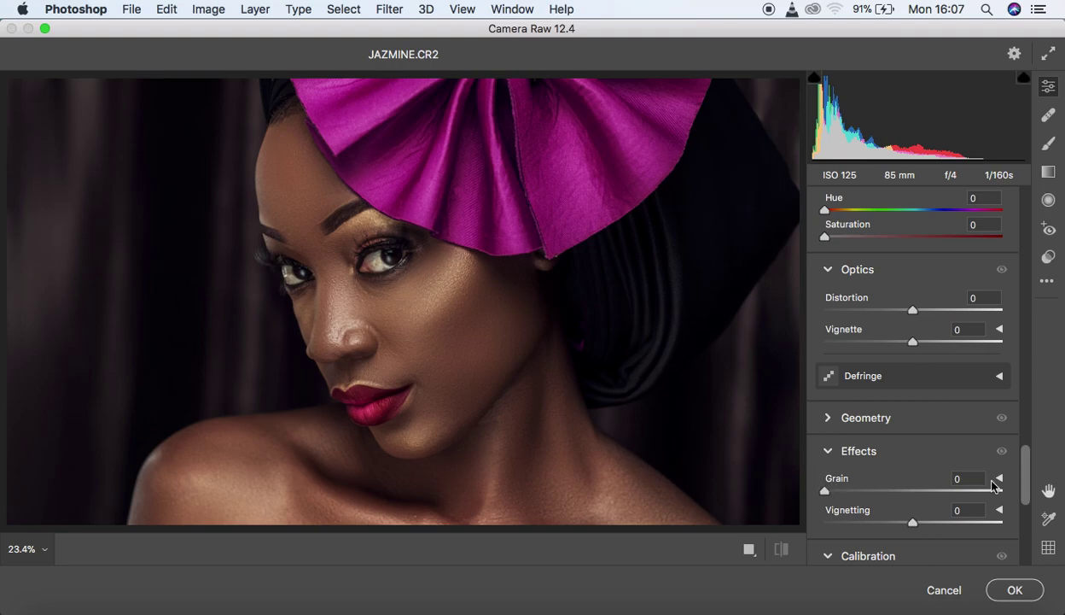
left_click_drag(1023, 487, 1023, 181)
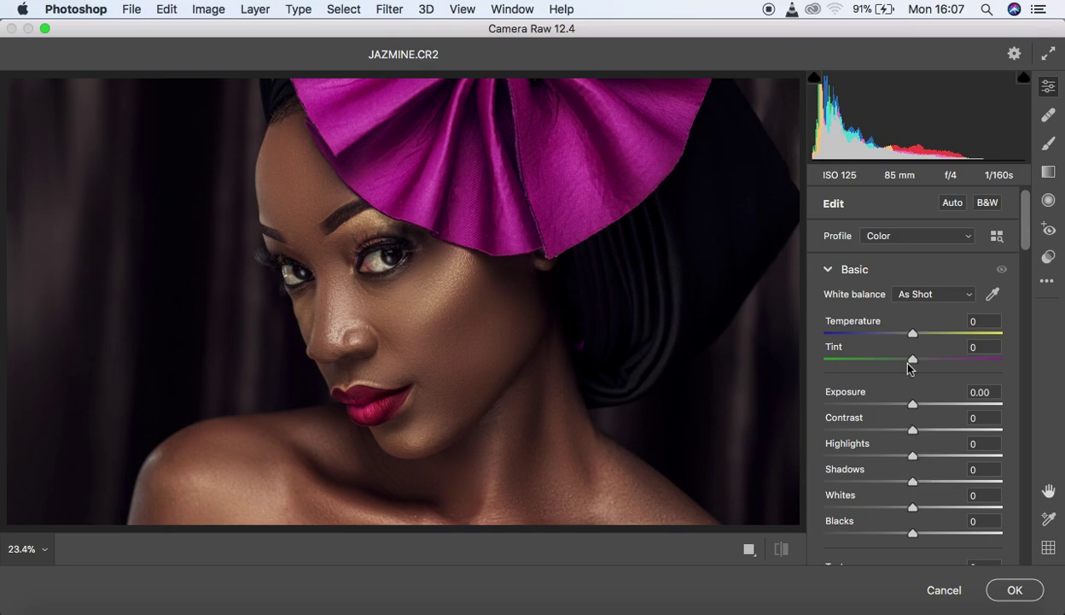
left_click_drag(911, 365, 914, 365)
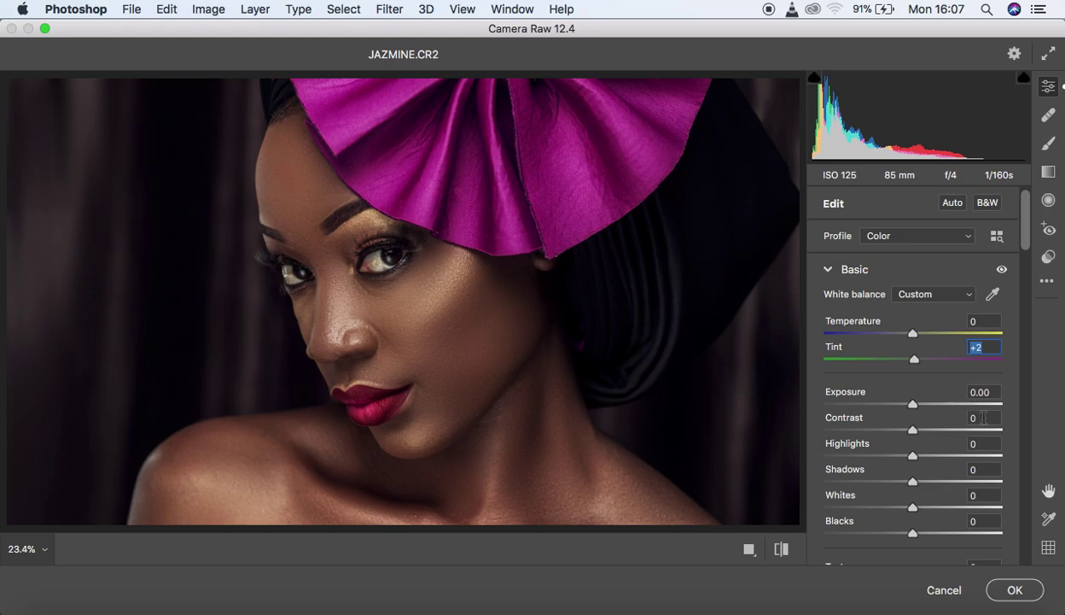
Set Clarity to +4 and Dehaze to +2 in the Camera Raw basic adjustments
left_click(1025, 250)
left_click_drag(1025, 249, 1026, 276)
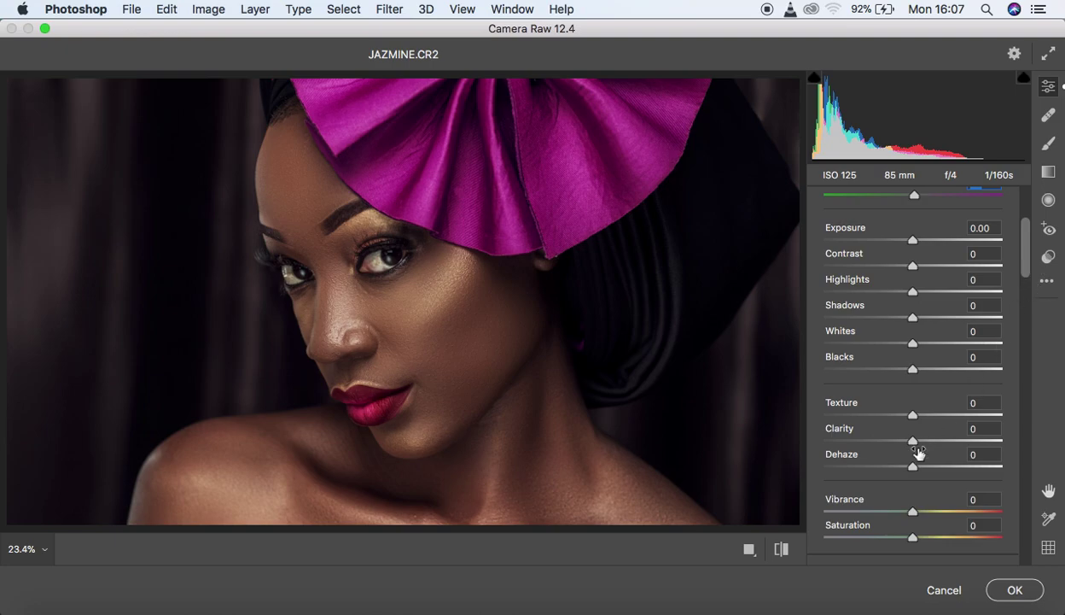
left_click_drag(914, 443, 918, 445)
left_click_drag(914, 467, 916, 467)
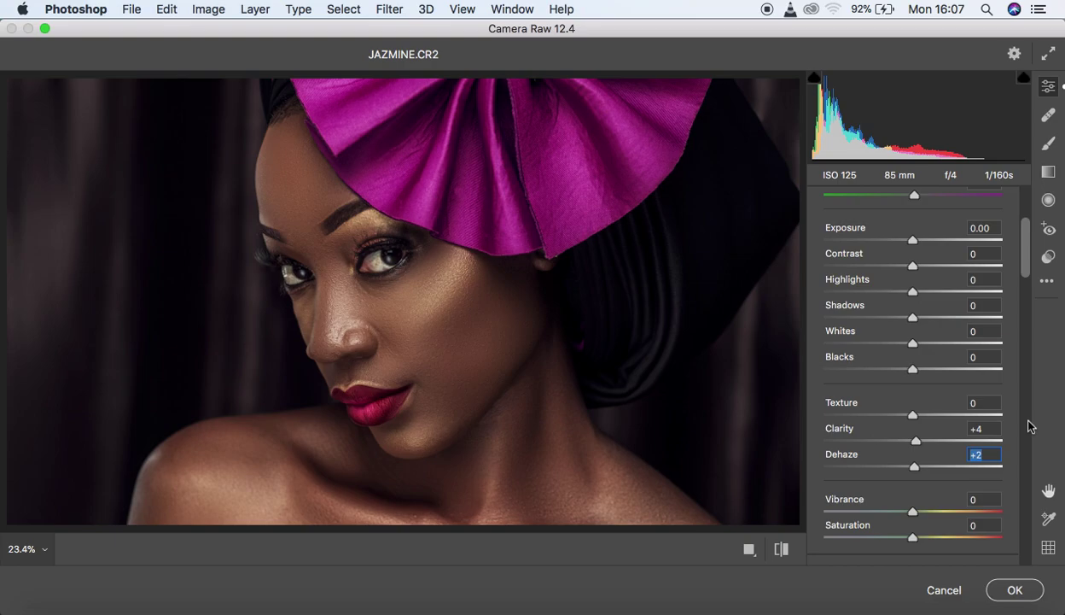
In the Color Mixer, set the Reds hue to -6, shift the Oranges and Yellows hues slightly upward, and slightly reduce the Reds saturation
left_click_drag(1025, 246, 1046, 394)
left_click(832, 306)
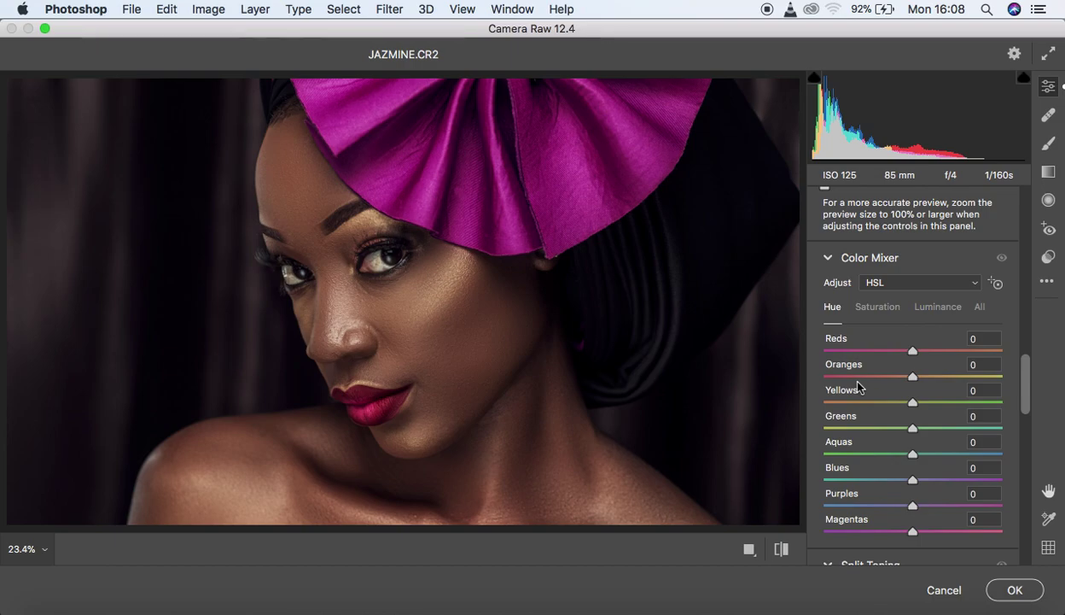
left_click(913, 352)
left_click_drag(912, 351, 907, 352)
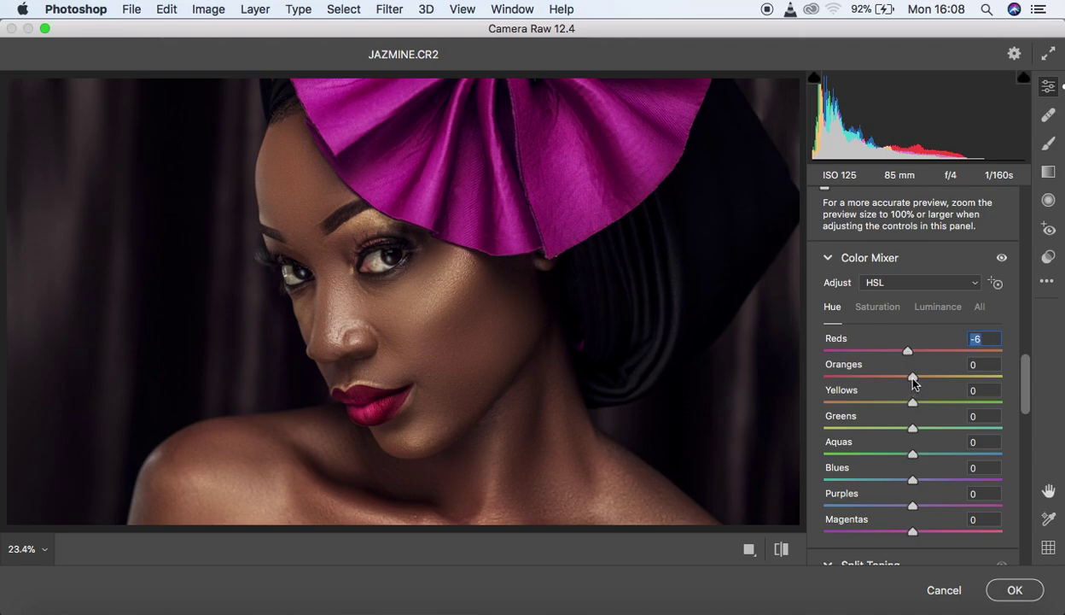
left_click_drag(912, 383, 916, 383)
left_click_drag(912, 401, 918, 408)
left_click(886, 313)
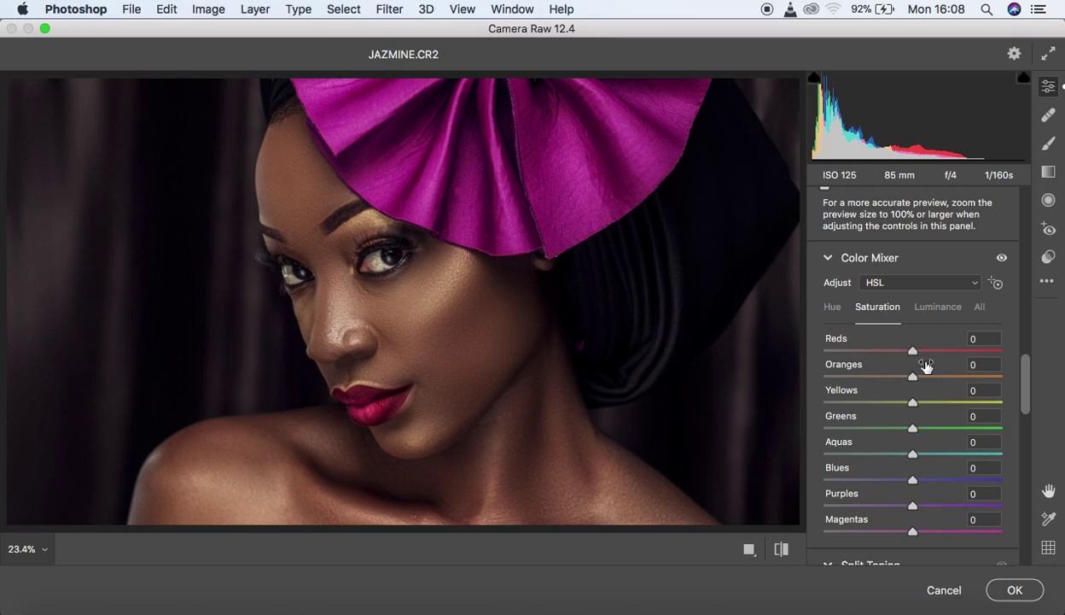
left_click_drag(914, 356, 907, 380)
Set the Color Mixer luminance to -37 for Oranges, +12 for Yellows, -6 for Purples and -20 for Magentas
left_click(939, 312)
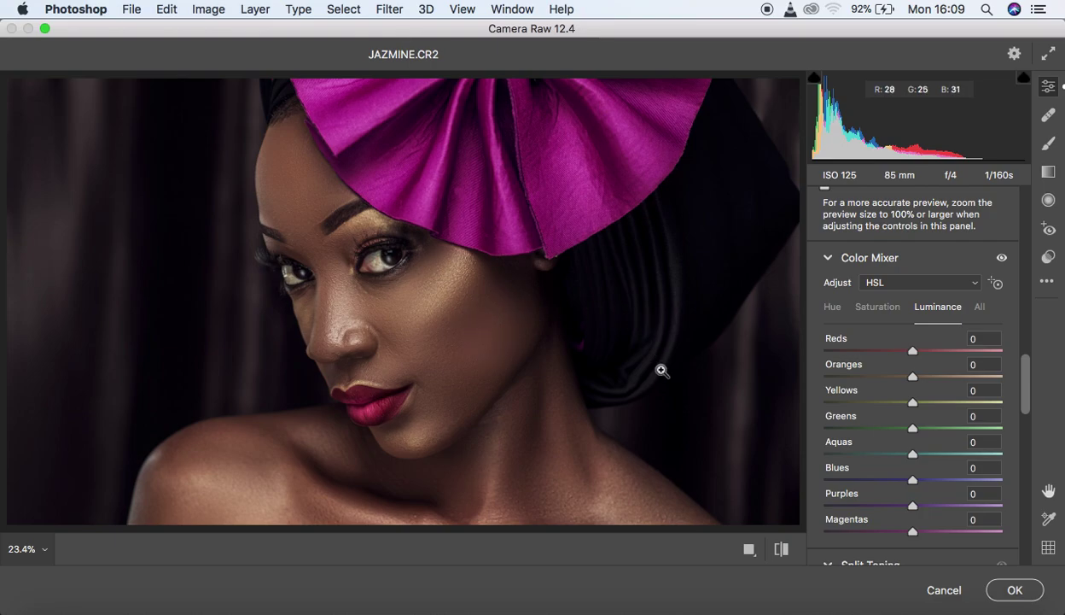
left_click_drag(913, 376, 880, 376)
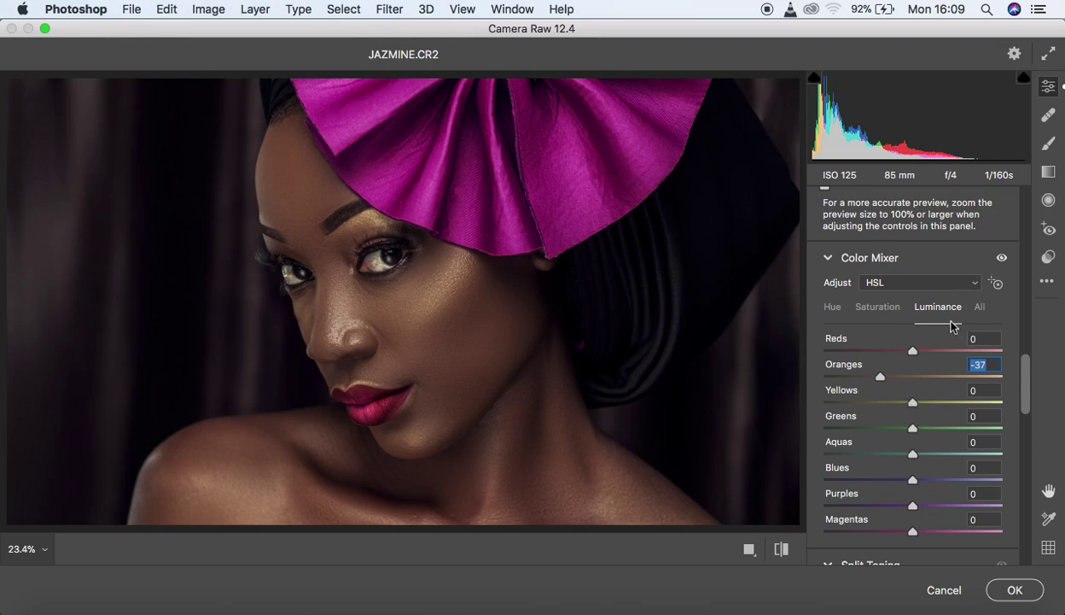
left_click(912, 403)
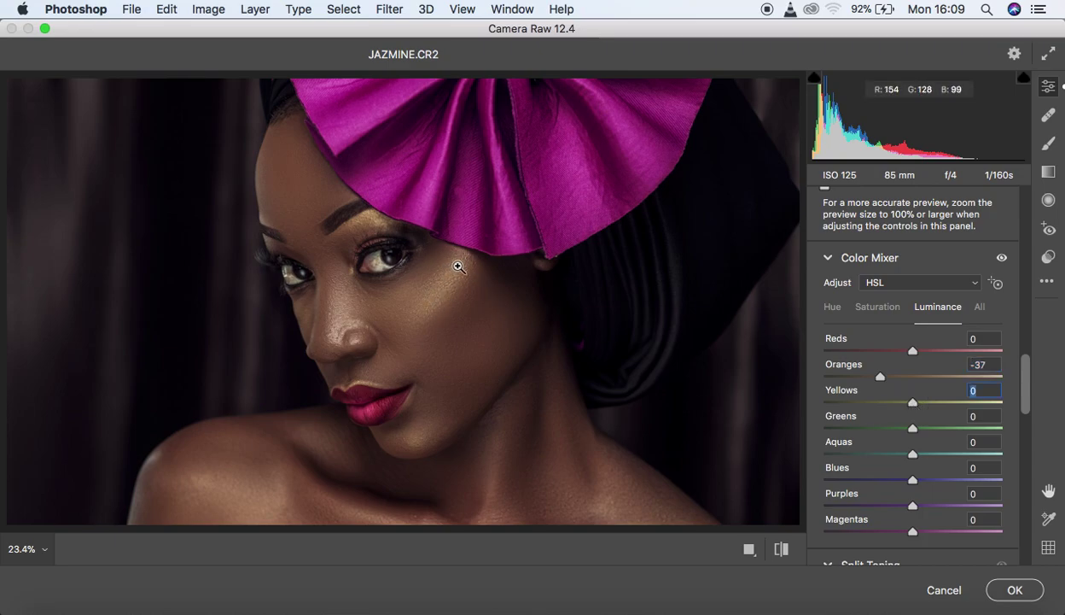
left_click_drag(915, 408, 927, 409)
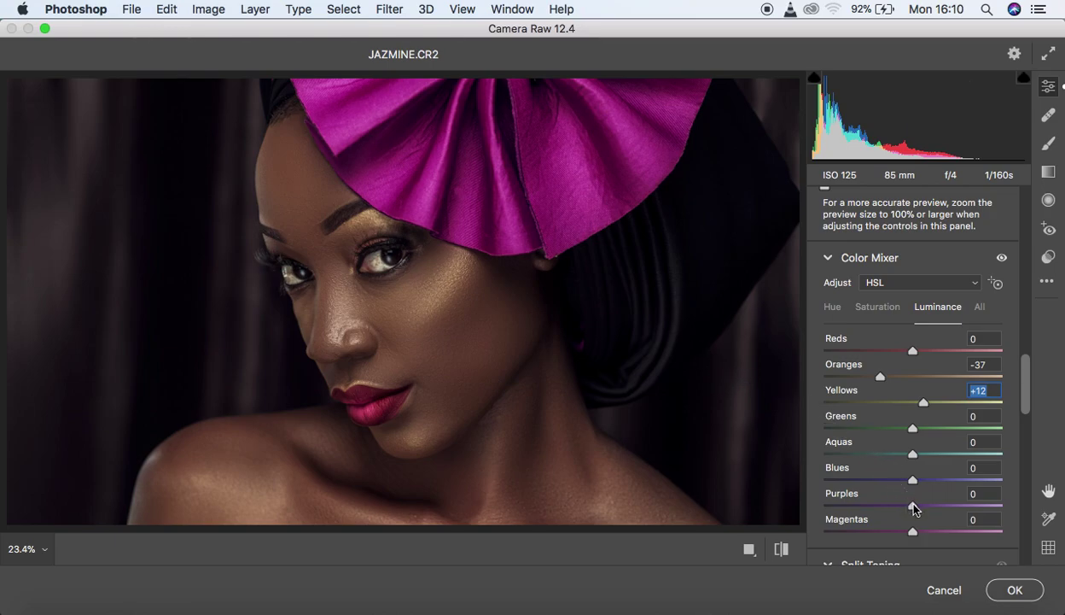
left_click_drag(914, 508, 908, 509)
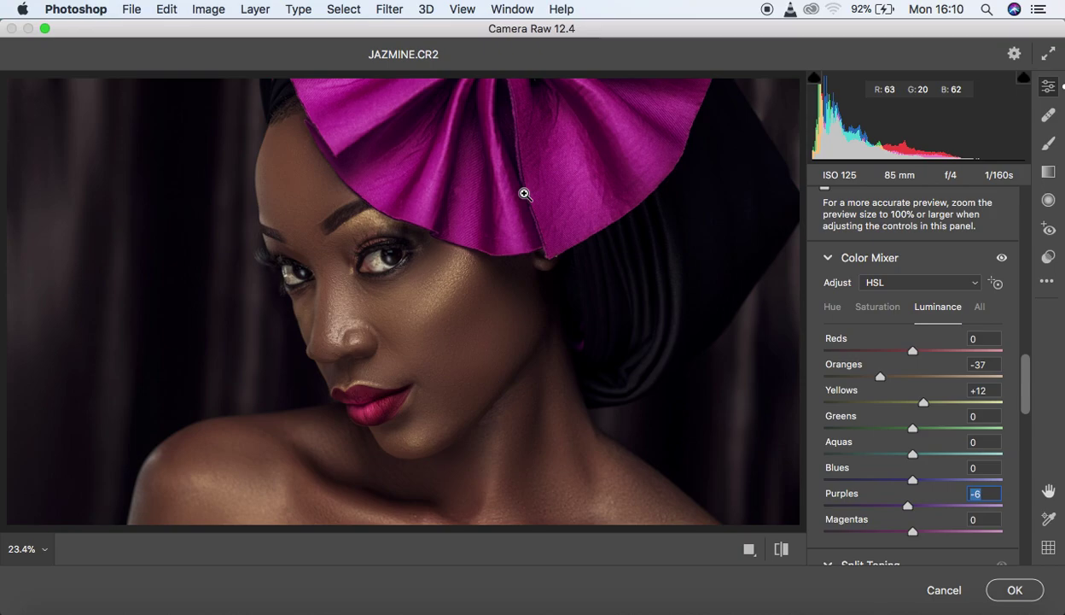
left_click_drag(914, 536, 897, 534)
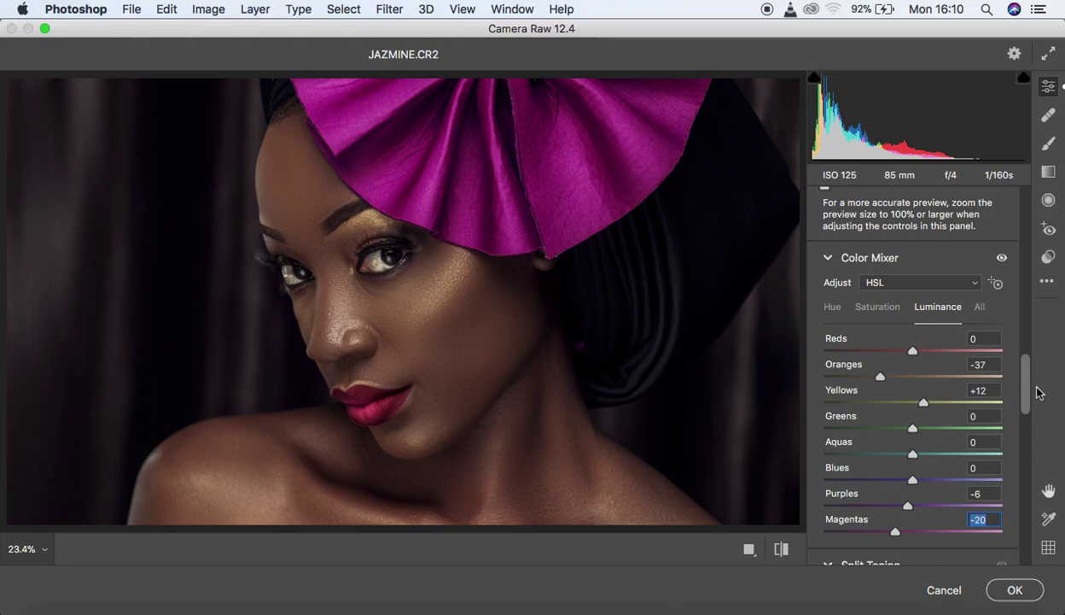
In the Camera Raw Calibration settings, set the Red Primary hue to +2 and saturation to -2
left_click_drag(1025, 388, 1019, 547)
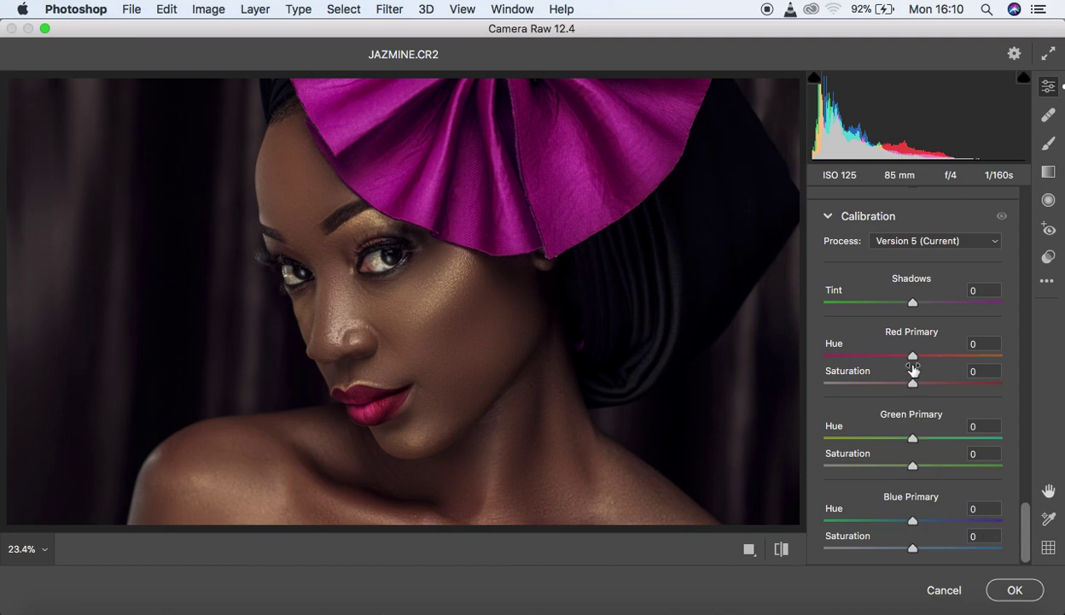
left_click_drag(912, 355, 914, 355)
left_click_drag(914, 385, 910, 386)
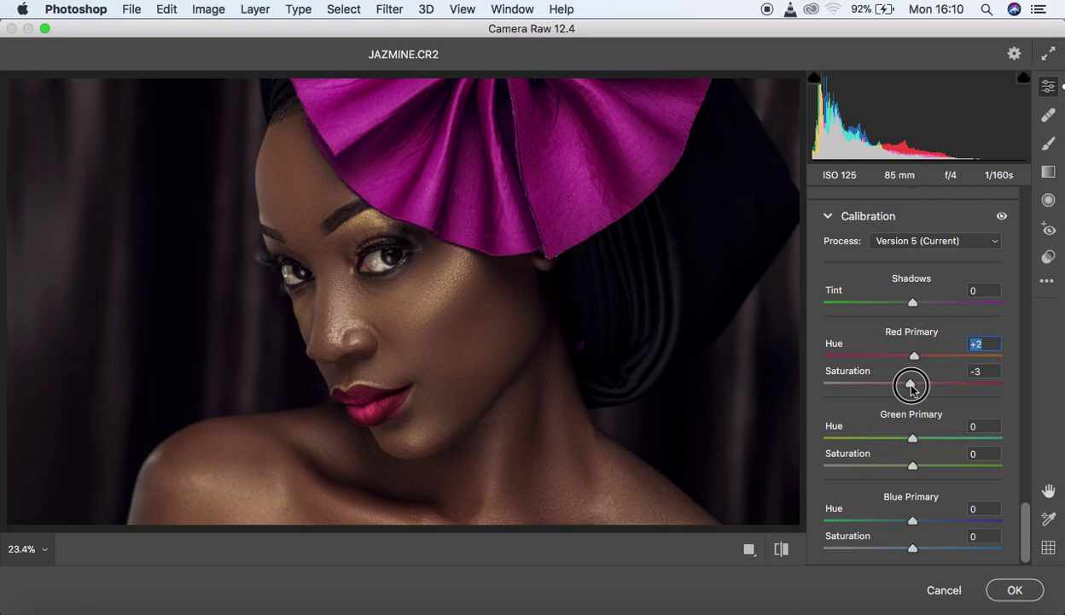
left_click_drag(911, 385, 913, 386)
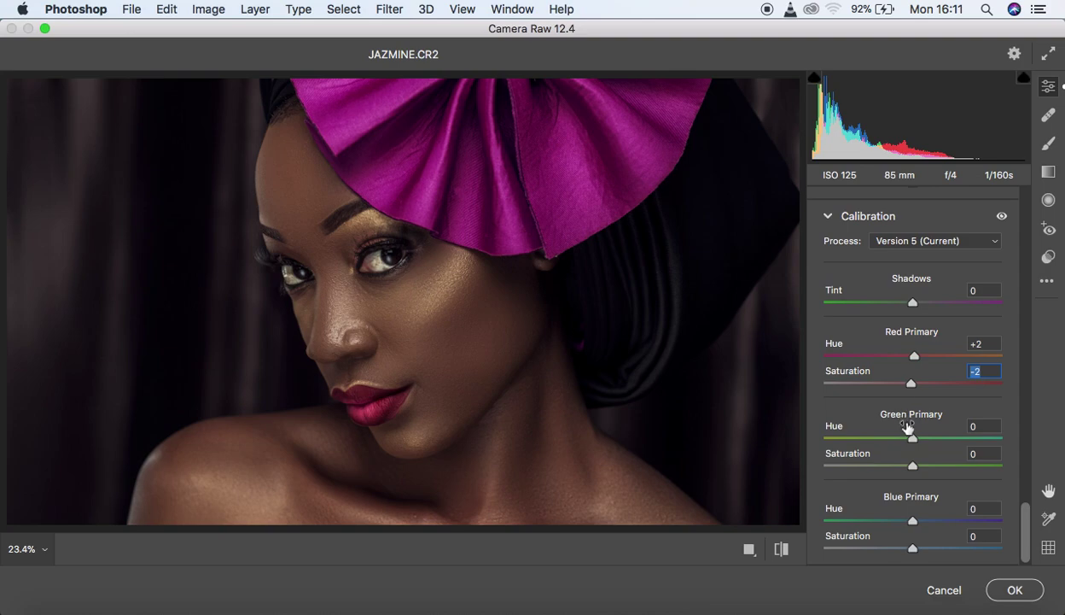
Set the Green Primary hue to +7 and saturation to -16, and the Blue Primary hue to +9
left_click_drag(913, 438, 921, 440)
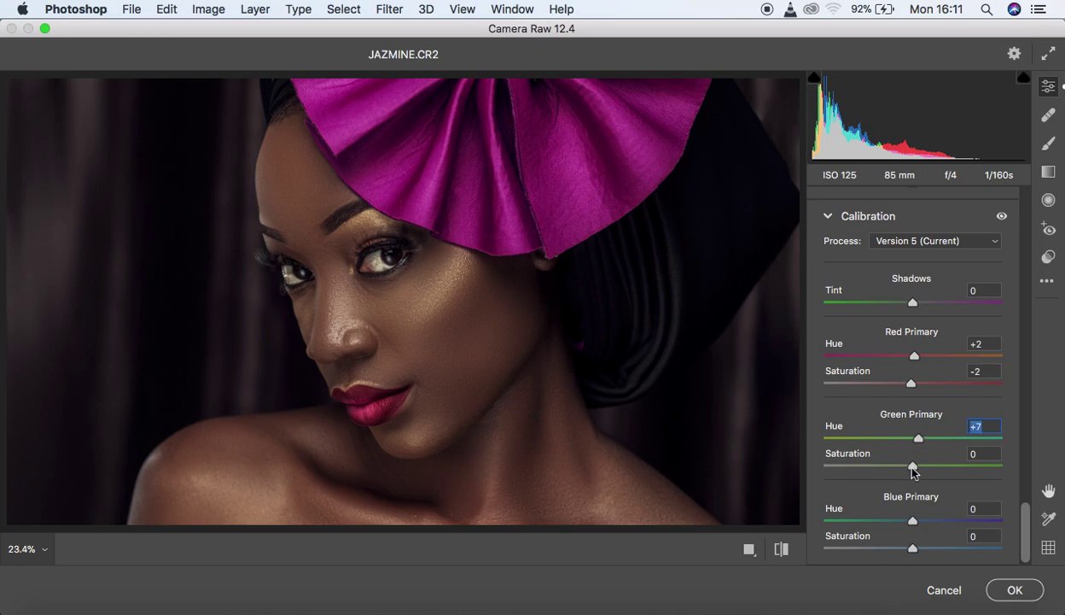
mouse_move(913, 470)
left_mouse_down()
mouse_move(890, 471)
mouse_move(899, 471)
left_mouse_up()
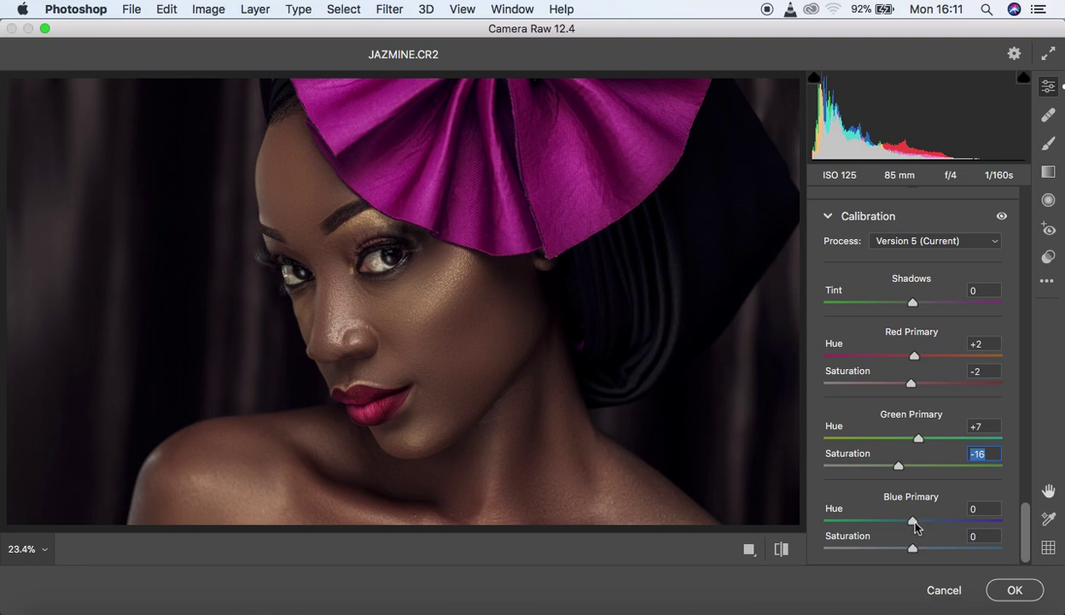
left_click_drag(915, 521, 922, 525)
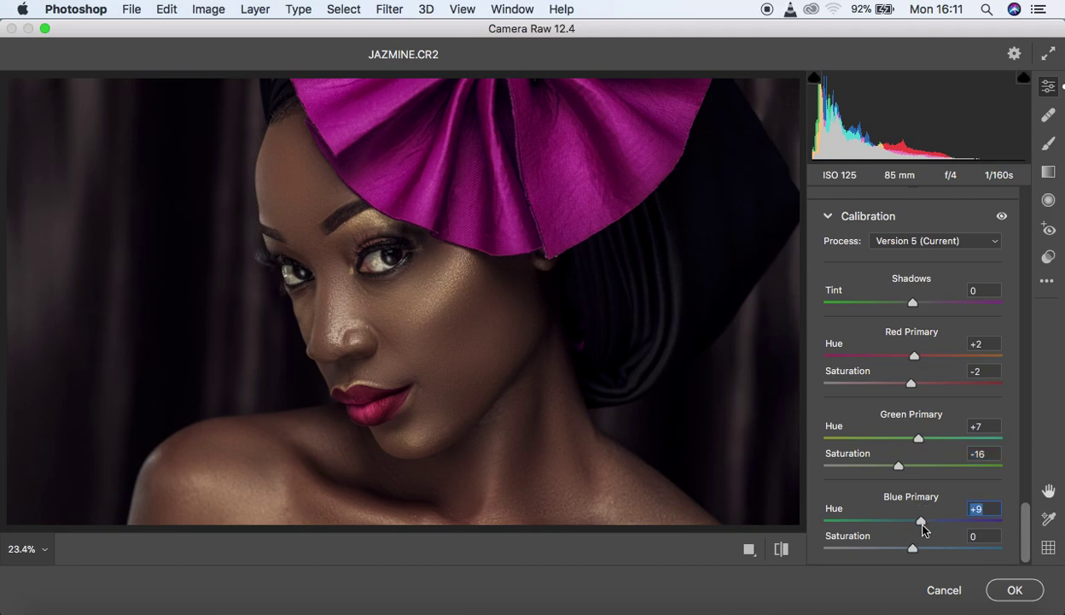
Set the Blue Primary saturation to -2 in the Calibration settings
left_click(912, 549)
left_click_drag(912, 549, 910, 550)
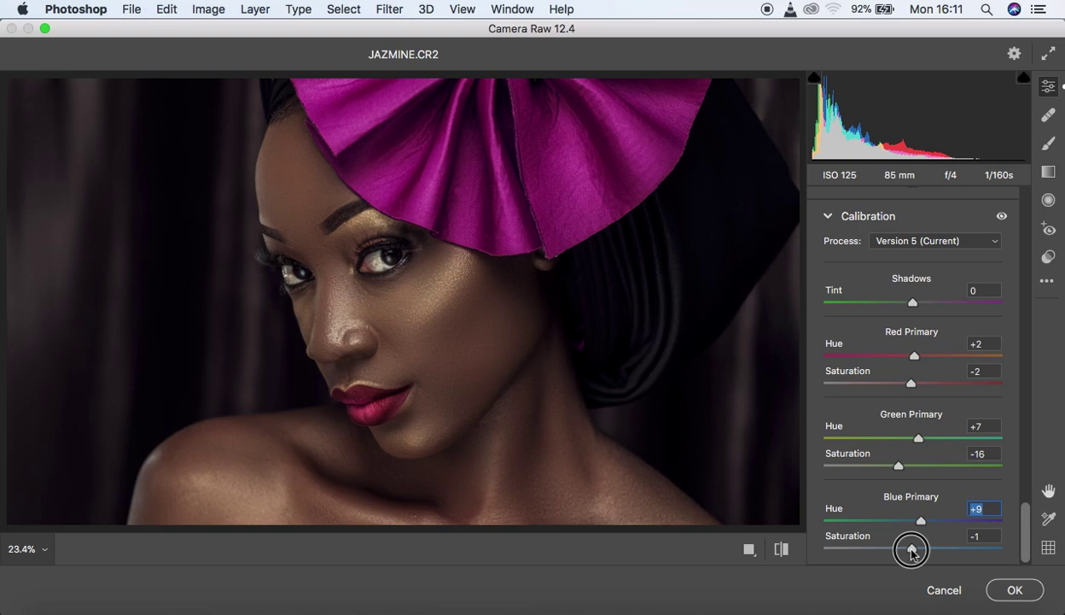
left_click_drag(910, 550, 911, 550)
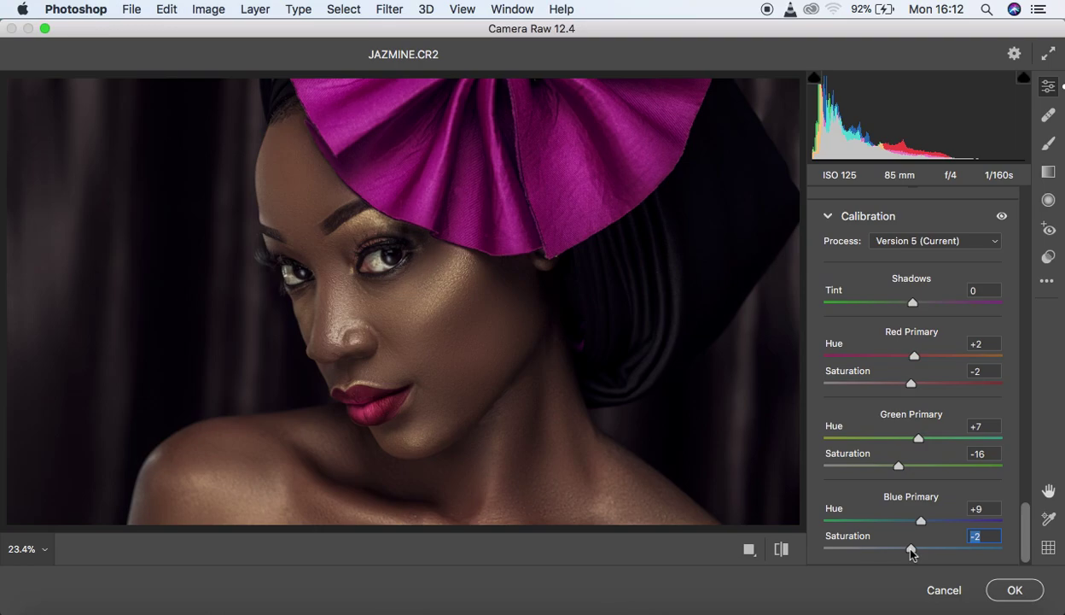
left_click_drag(1026, 534, 1028, 209)
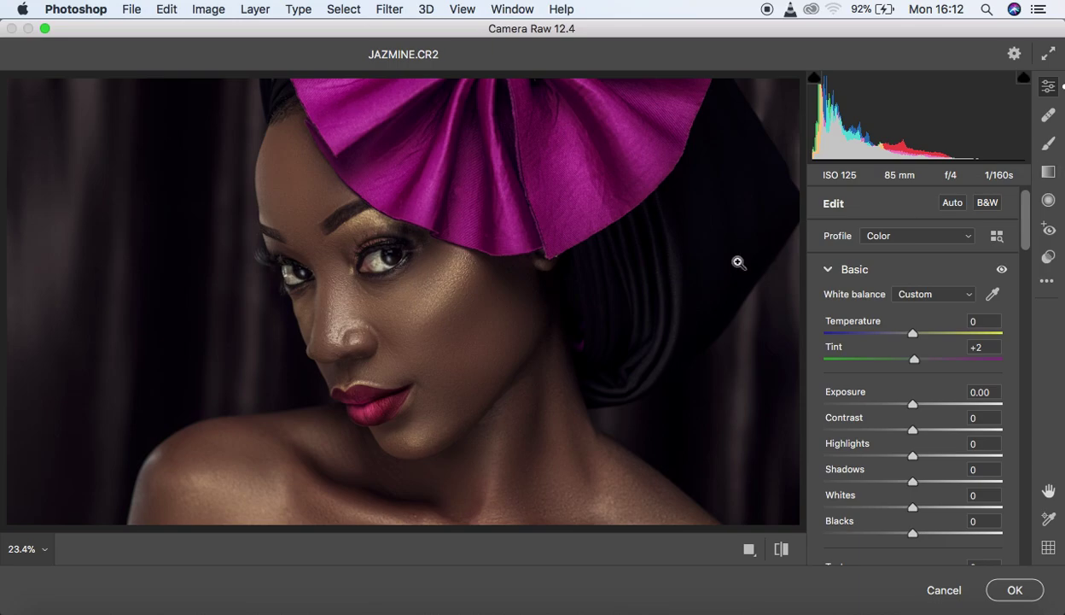
Set up the Adjustment Brush for the eyes with Temperature -17, Tint +59 and Saturation -61
left_click(370, 265)
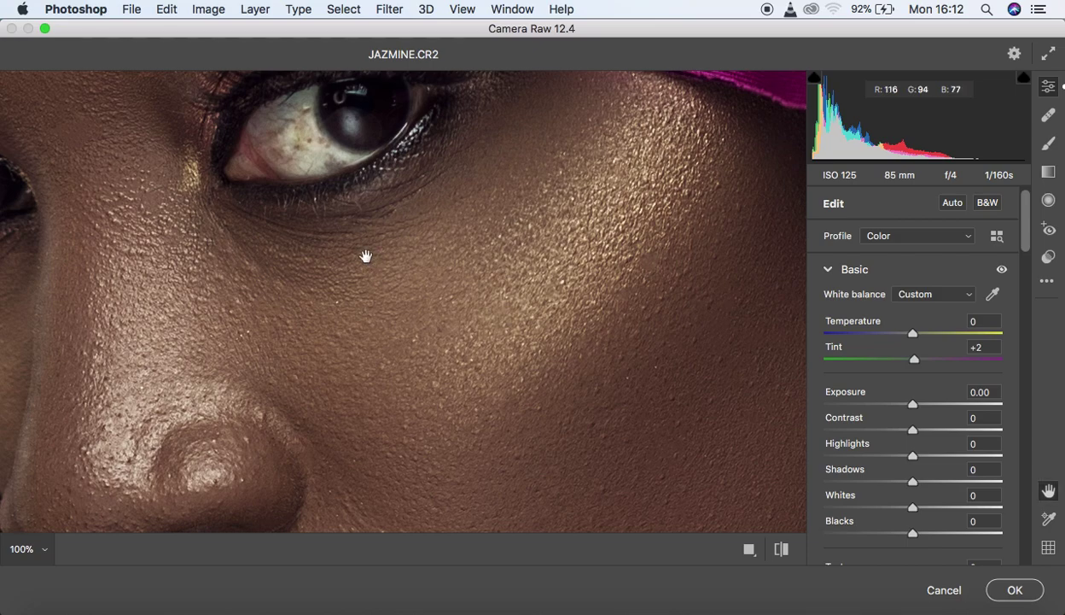
left_click_drag(366, 256, 575, 426)
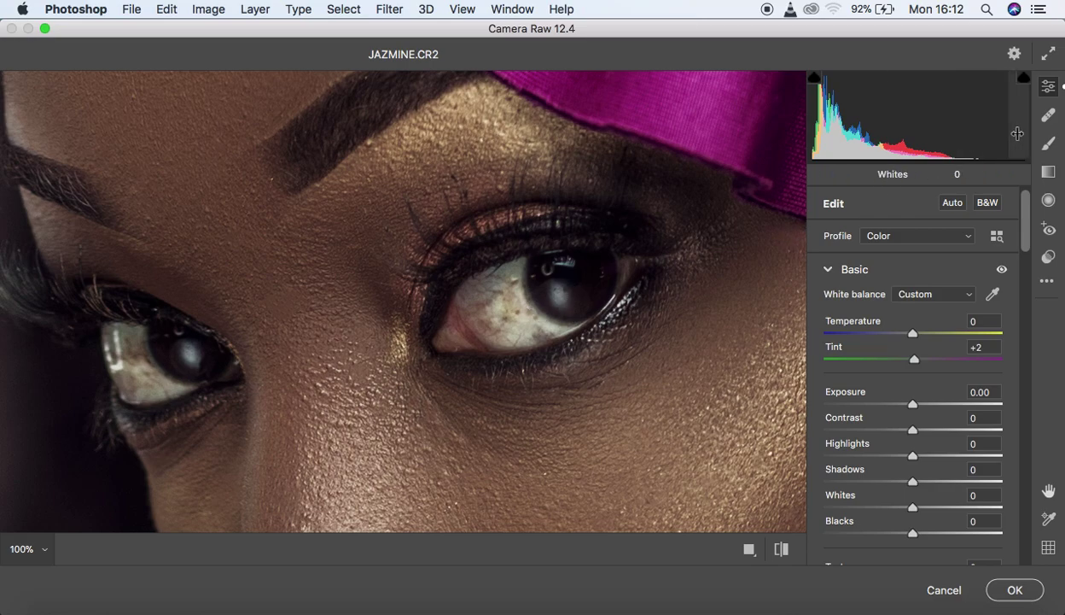
left_click(1052, 150)
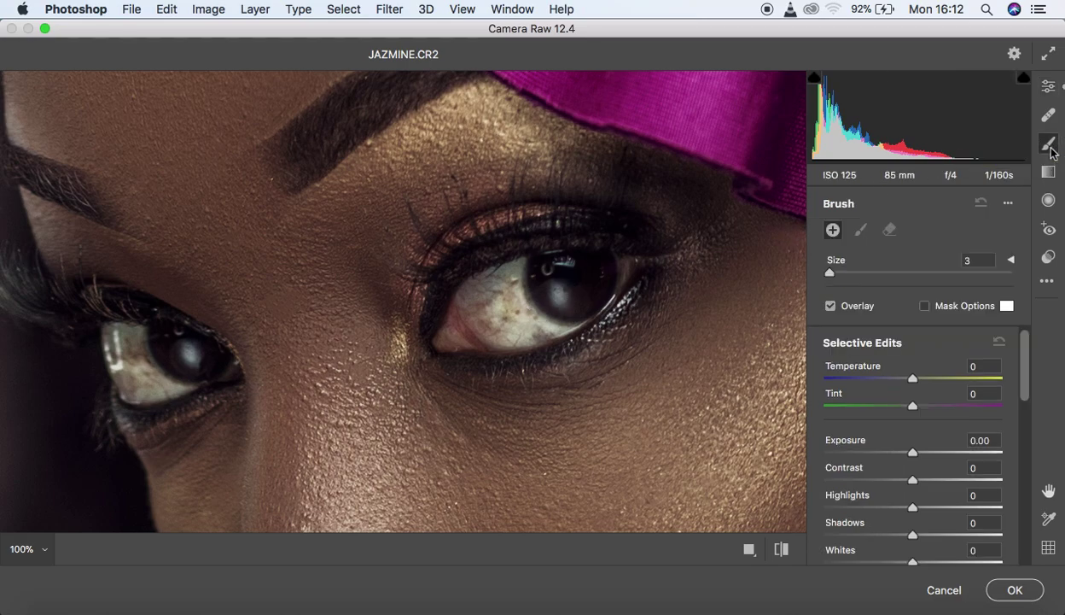
mouse_move(1028, 354)
left_mouse_down()
mouse_move(1027, 381)
mouse_move(1030, 350)
left_mouse_up()
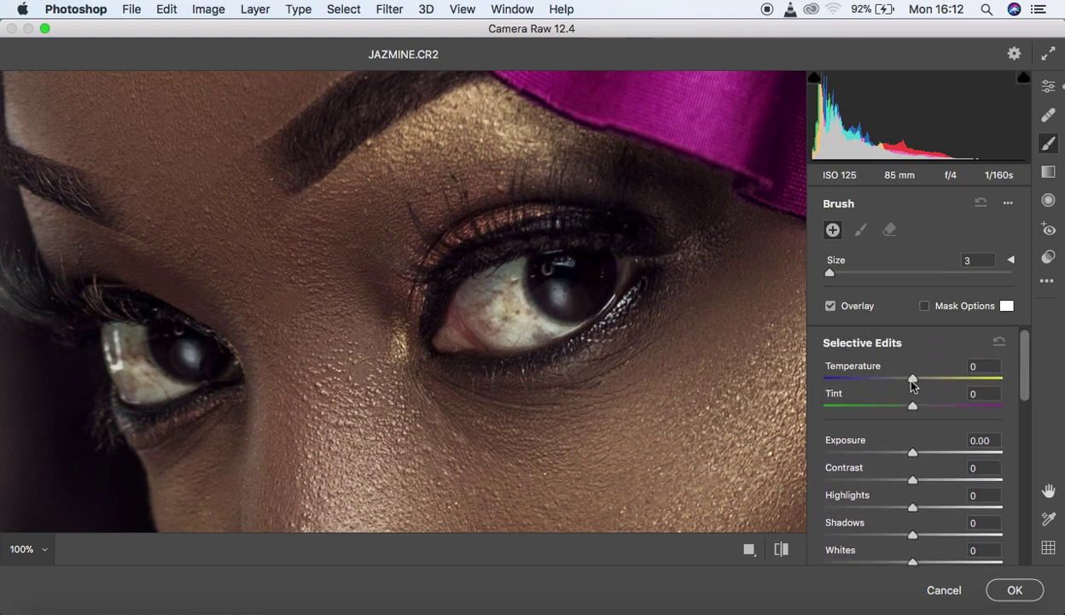
left_click_drag(911, 379, 910, 380)
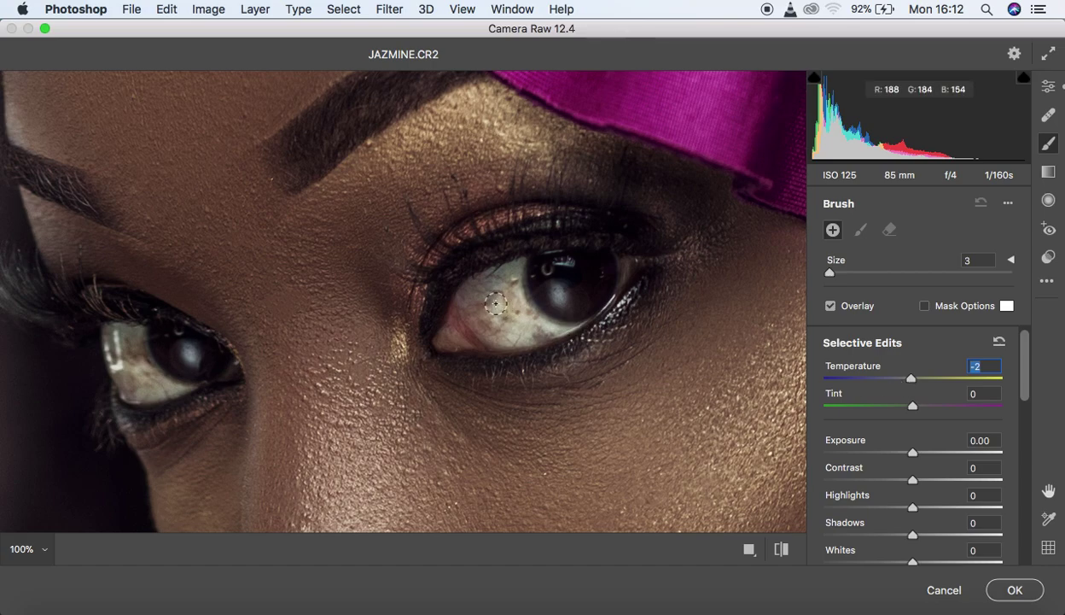
left_click_drag(912, 379, 899, 384)
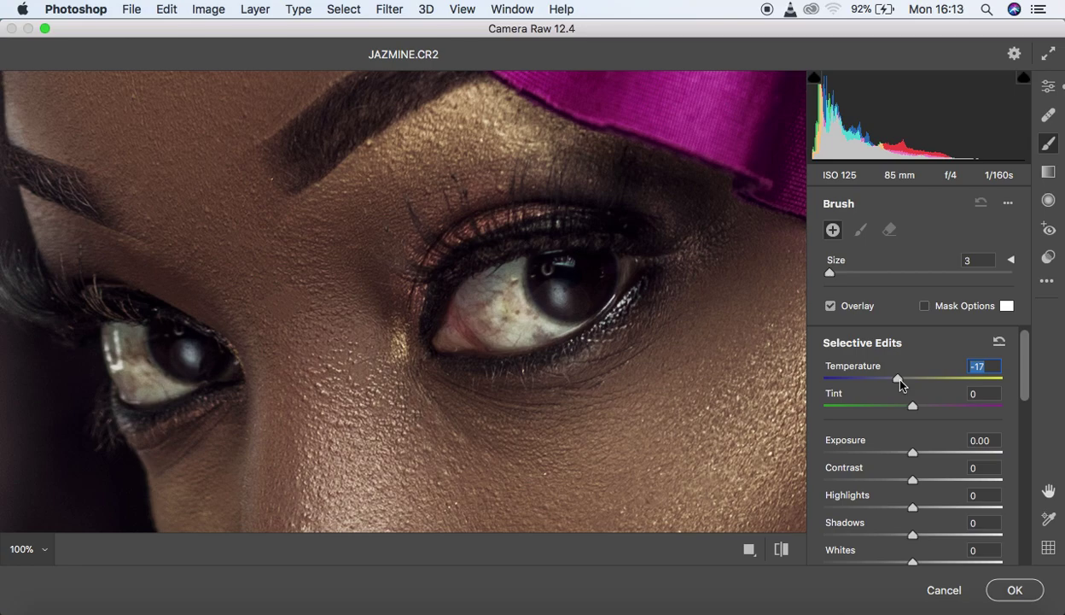
left_click_drag(901, 383, 965, 407)
left_click_drag(1024, 376, 1028, 407)
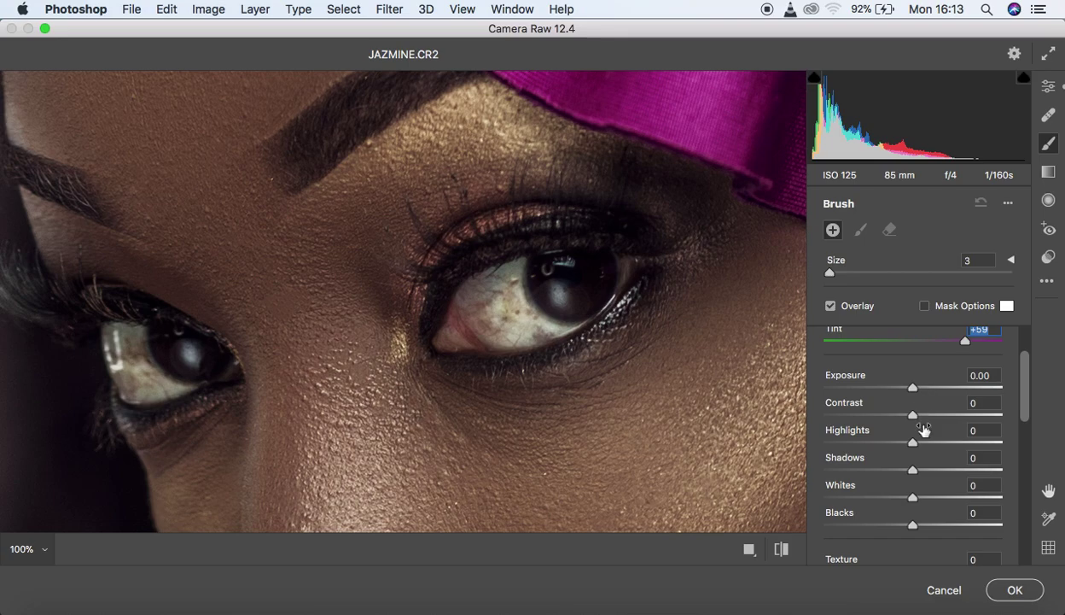
left_click_drag(1026, 397, 1033, 490)
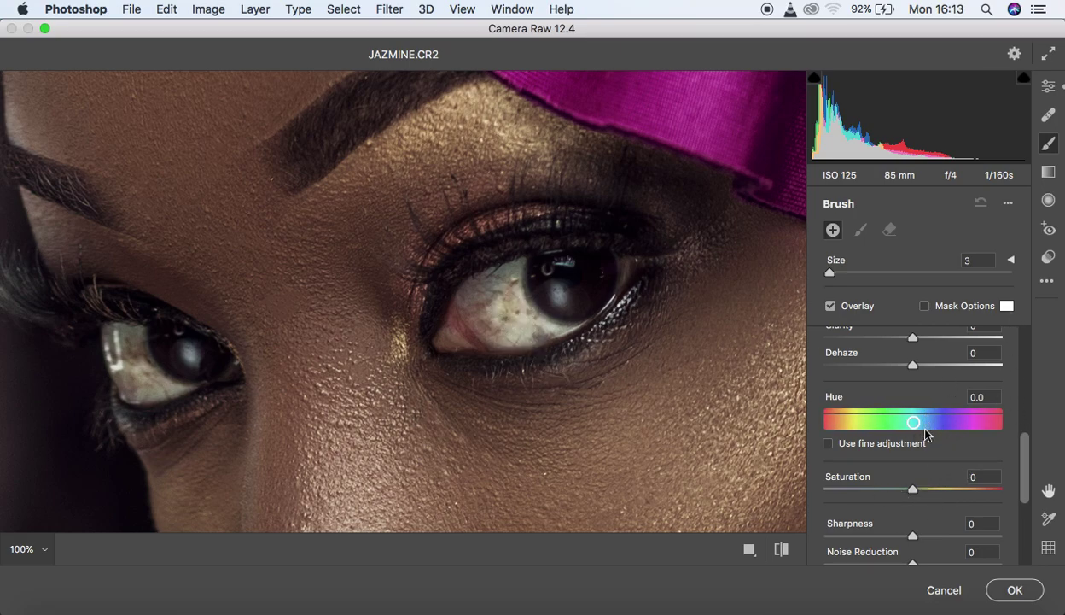
left_click_drag(908, 495, 858, 493)
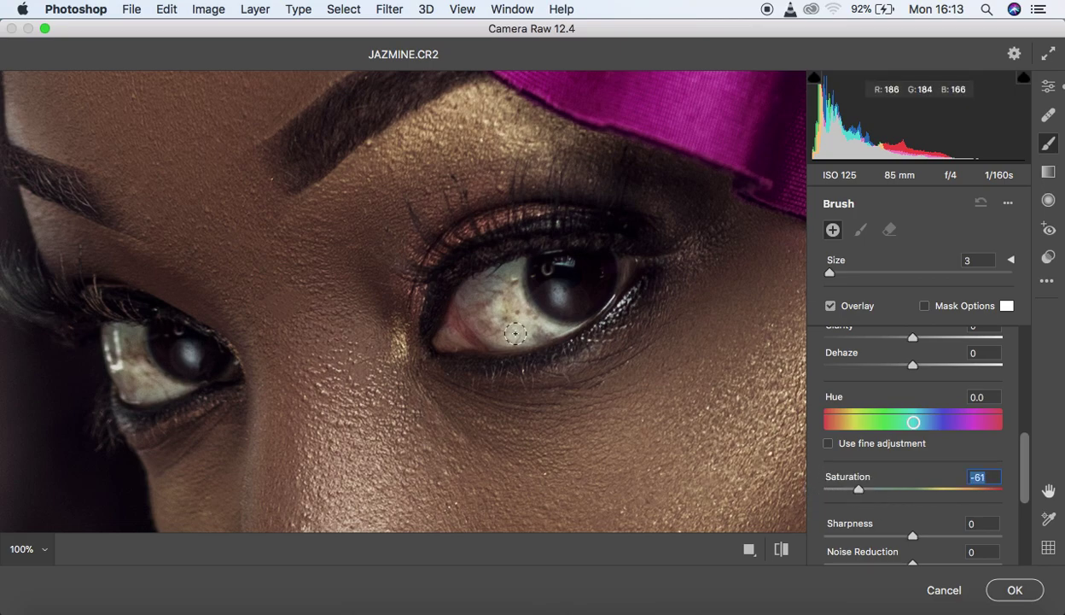
Paint the brush adjustment over the whites of both eyes at size 3
mouse_move(513, 280)
left_mouse_down()
mouse_move(537, 329)
mouse_move(496, 295)
mouse_move(484, 312)
mouse_move(500, 276)
mouse_move(520, 311)
mouse_move(558, 324)
mouse_move(494, 305)
mouse_move(514, 268)
mouse_move(527, 321)
mouse_move(547, 330)
mouse_move(475, 302)
mouse_move(504, 273)
mouse_move(527, 316)
mouse_move(570, 322)
mouse_move(606, 297)
mouse_move(628, 252)
mouse_move(583, 288)
mouse_move(556, 288)
mouse_move(559, 261)
left_mouse_up()
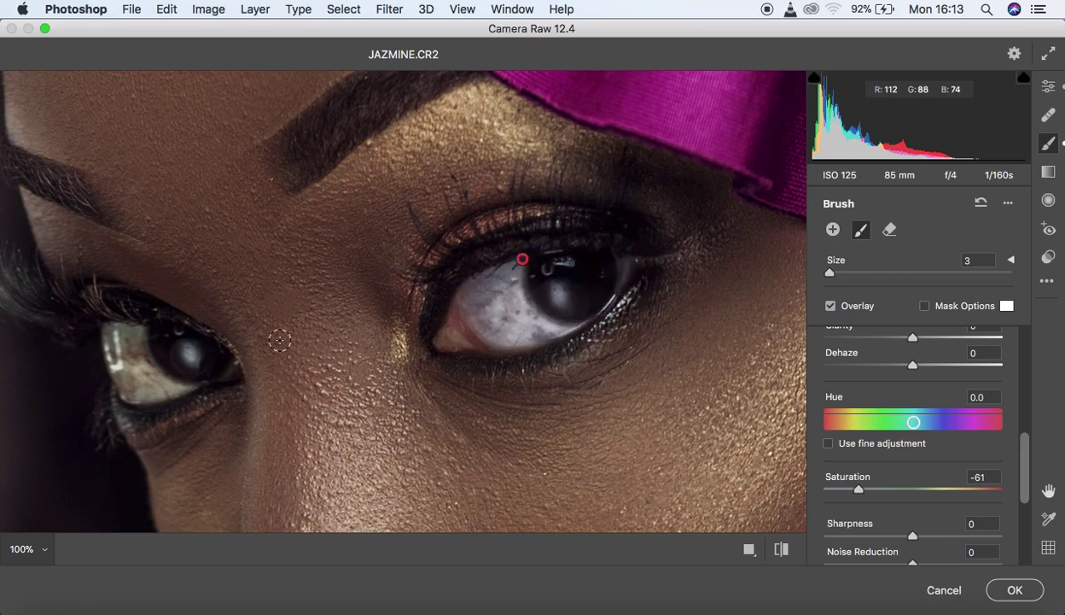
mouse_move(135, 360)
left_mouse_down()
mouse_move(174, 383)
mouse_move(129, 375)
mouse_move(117, 330)
mouse_move(122, 376)
mouse_move(145, 387)
mouse_move(171, 382)
mouse_move(135, 359)
mouse_move(131, 333)
mouse_move(178, 383)
mouse_move(142, 376)
mouse_move(121, 328)
left_mouse_up()
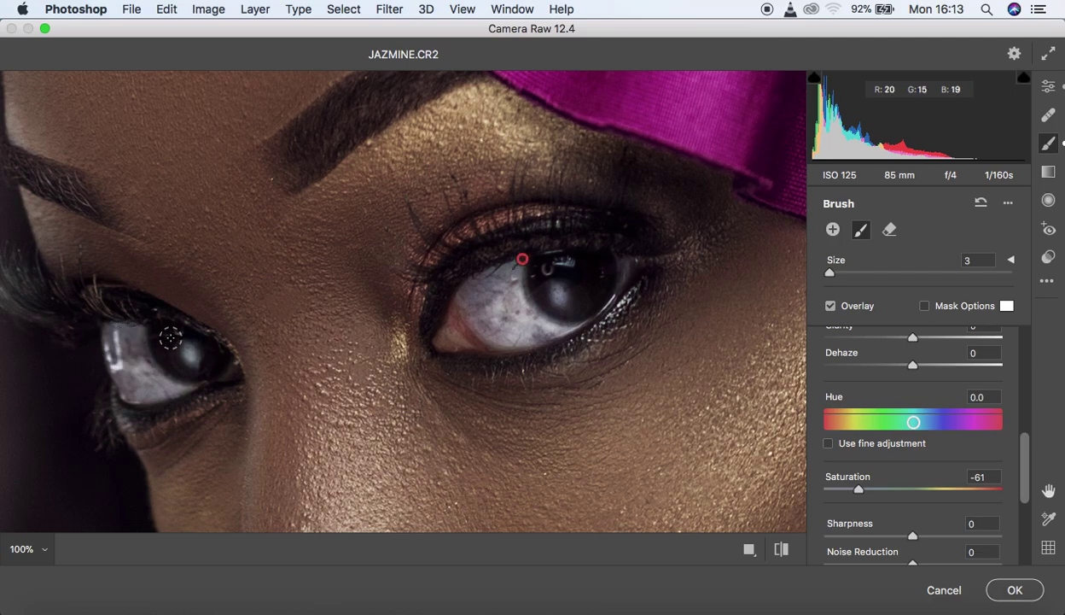
mouse_move(152, 371)
left_mouse_down()
mouse_move(124, 345)
mouse_move(152, 385)
mouse_move(130, 368)
mouse_move(124, 328)
mouse_move(126, 338)
left_mouse_up()
Set the eye brush adjustment's temperature to -10 and apply the Camera Raw edits to the layer
key("ctrl+minus")
key("ctrl+minus")
key("ctrl+minus")
key("ctrl+minus")
key("ctrl+minus")
key("ctrl+minus")
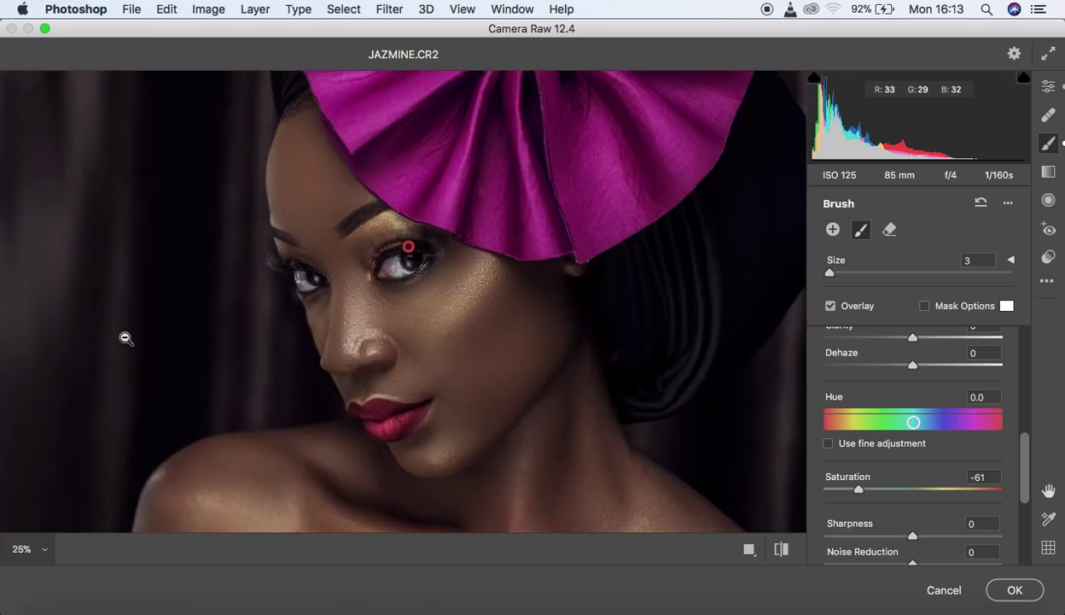
key("ctrl+plus")
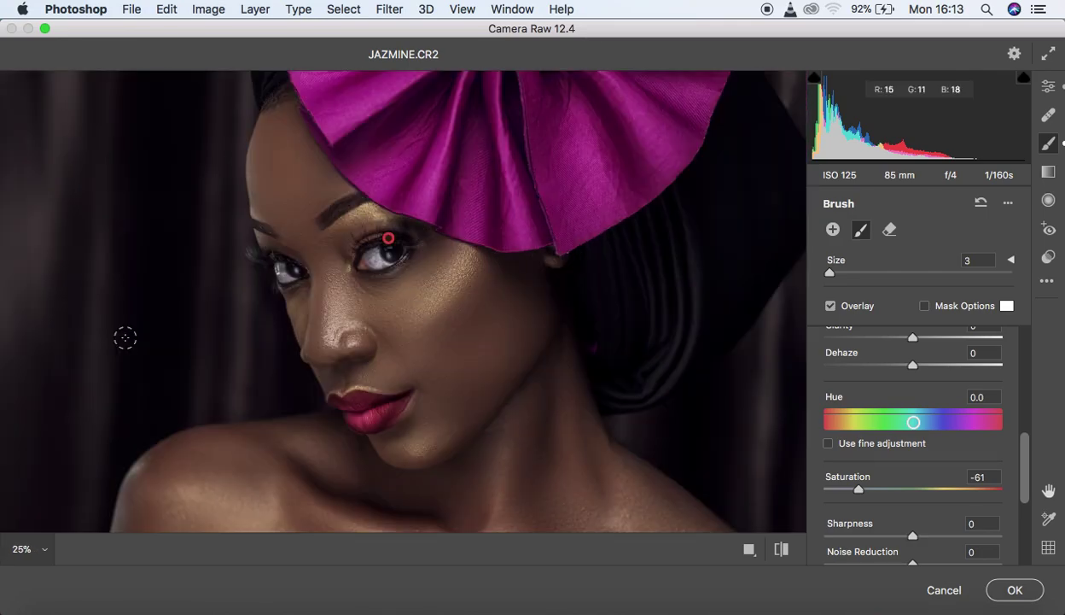
left_click_drag(1025, 450, 1020, 341)
left_click_drag(898, 379, 905, 381)
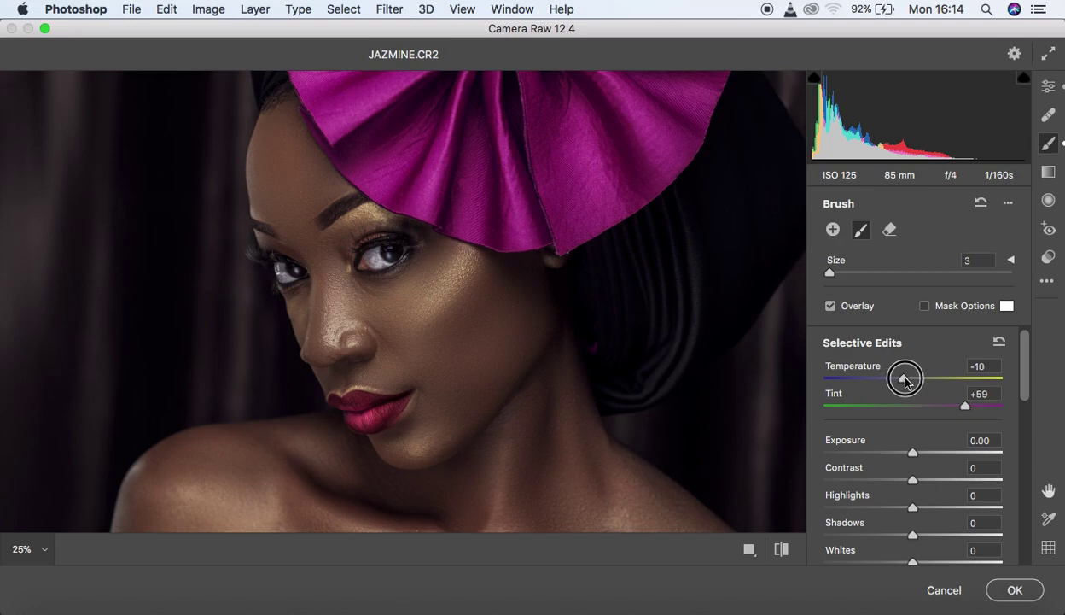
left_click_drag(905, 382, 906, 382)
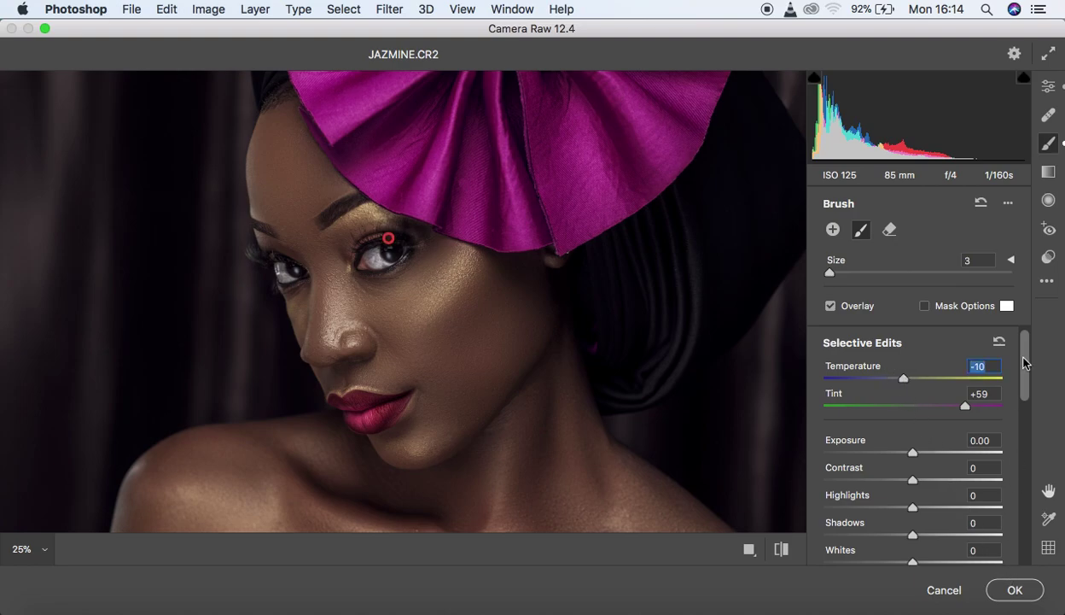
left_click_drag(1026, 360, 1025, 368)
left_click(1012, 590)
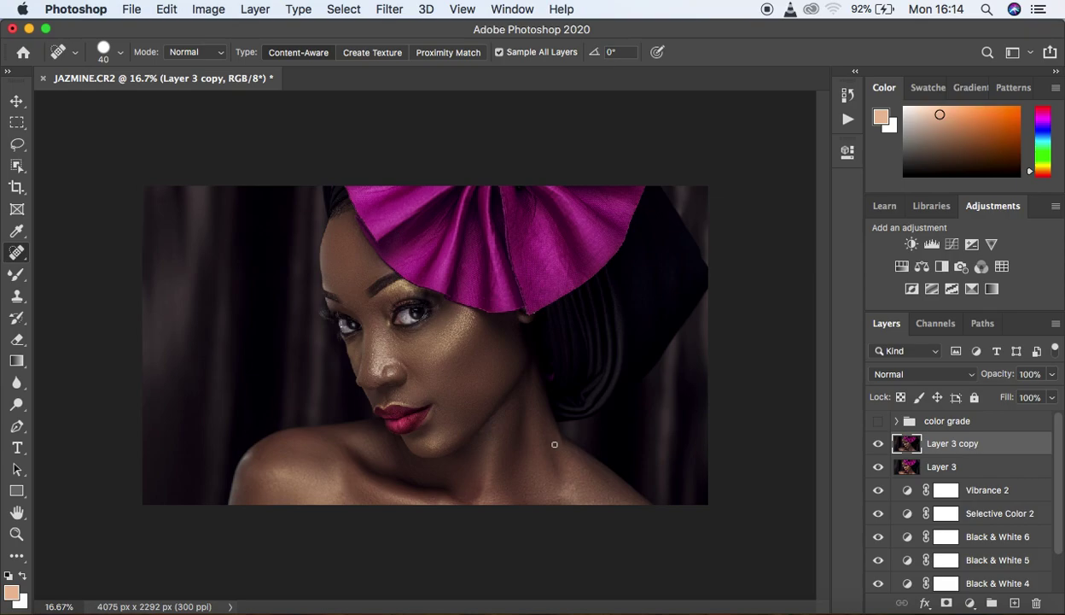
Group all the layers from Layer 3 copy down to Black & White 4
left_click(1057, 529)
left_click_drag(1057, 528, 1053, 548)
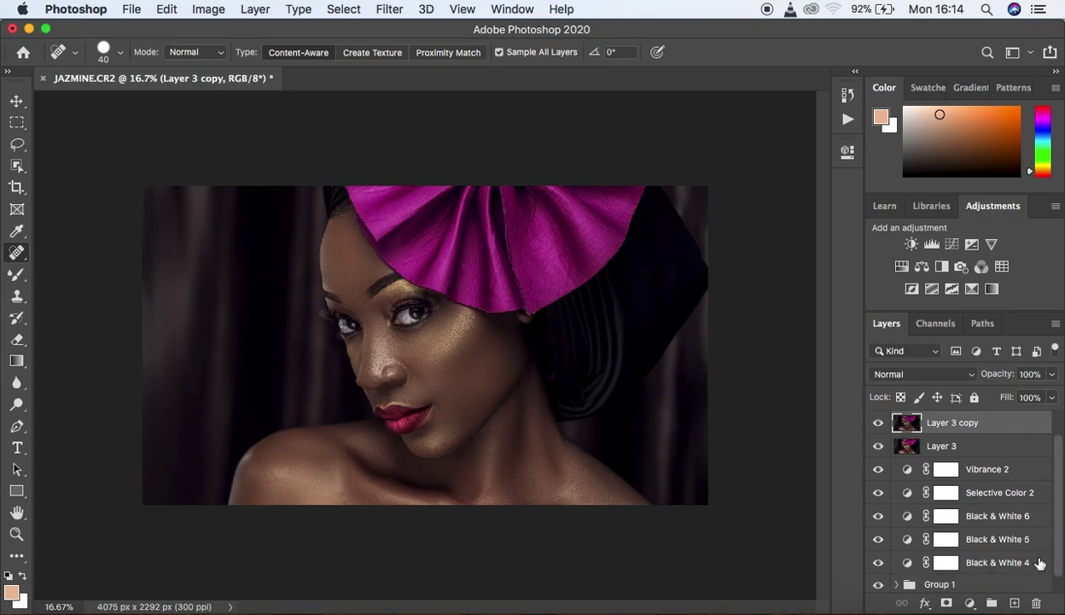
left_click(1039, 560, "super")
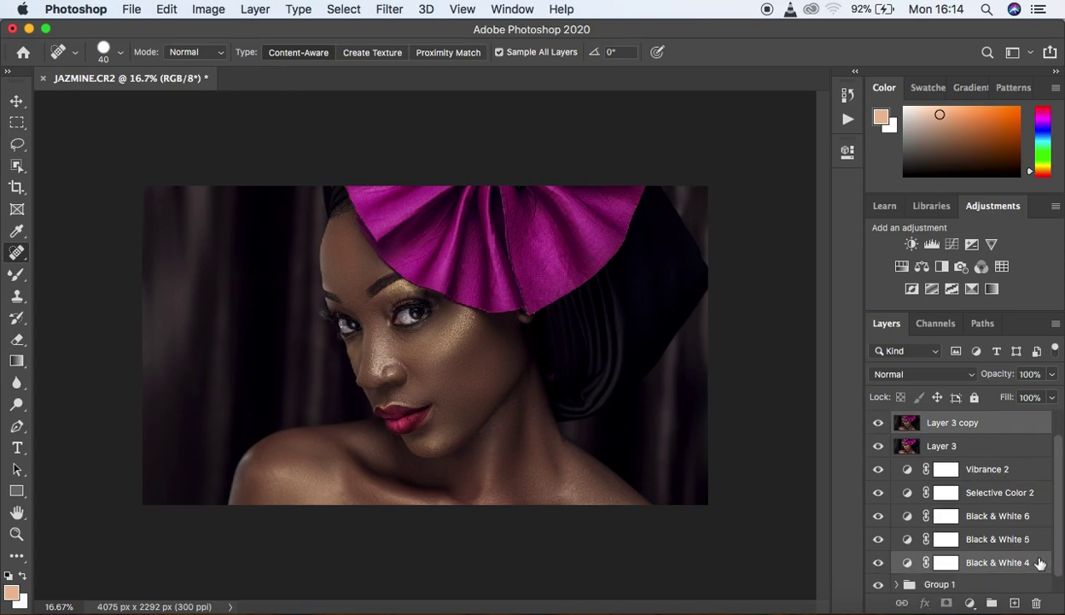
left_click(1039, 427, "shift")
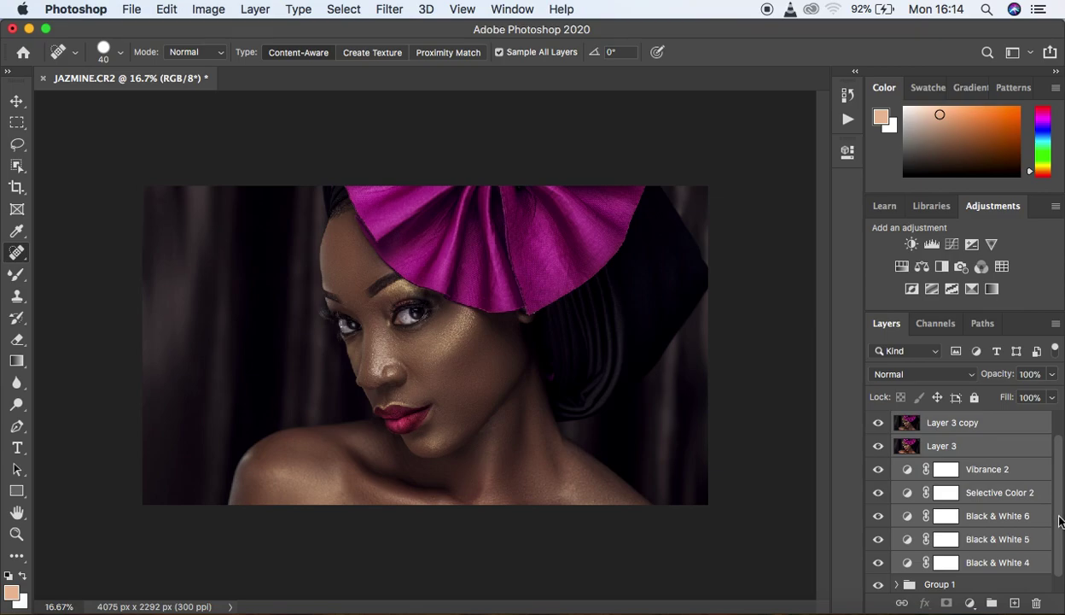
key("super+g")
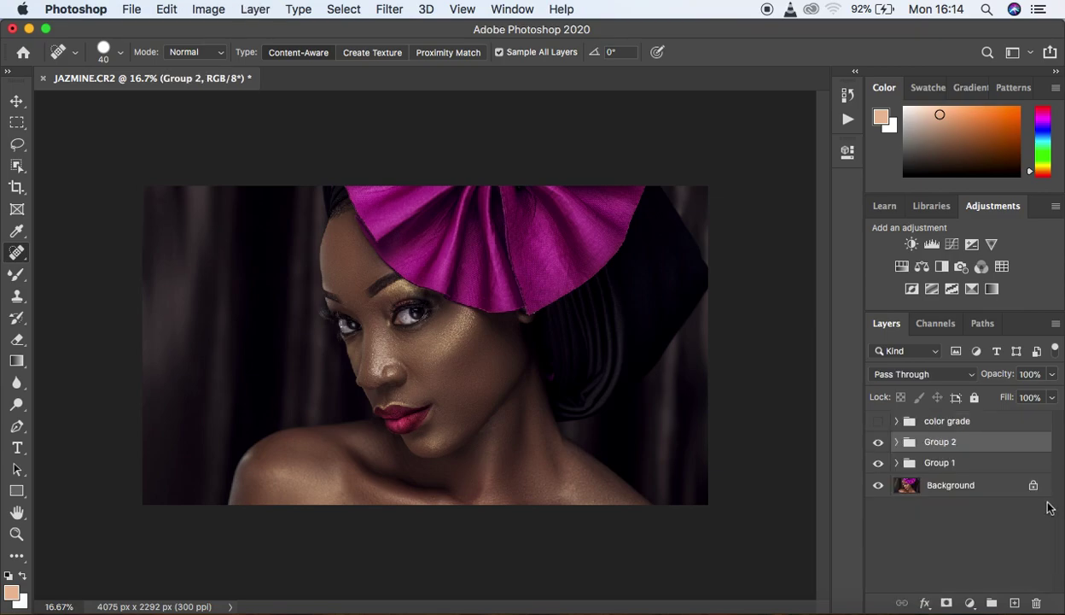
Rename the new layer group as color grade tutorial
double_click(940, 442)
type("color grade 1")
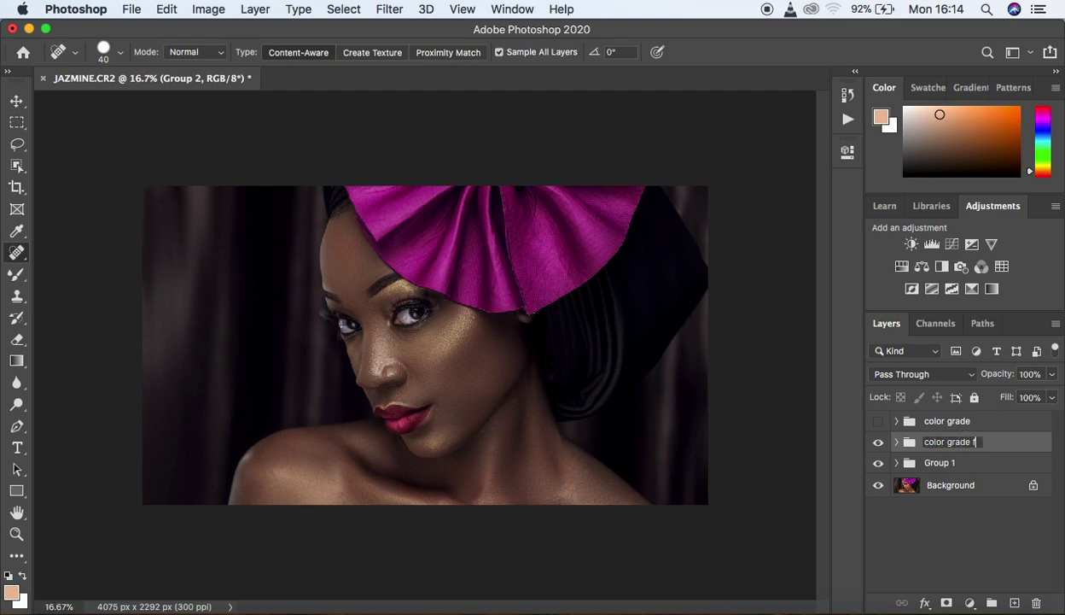
type("utorial")
key("Return")
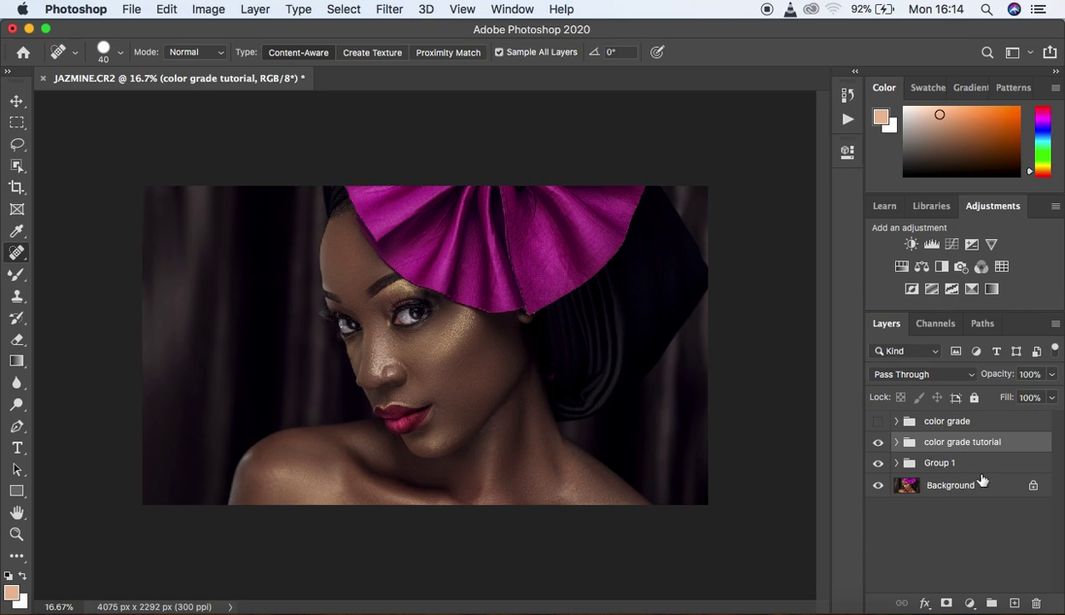
Compare the portrait before and after grading by toggling the visibility of the color grade tutorial group
left_click(878, 442)
left_click(878, 442)
left_click(879, 442)
left_click(878, 442)
left_click(878, 442)
left_click(878, 442)
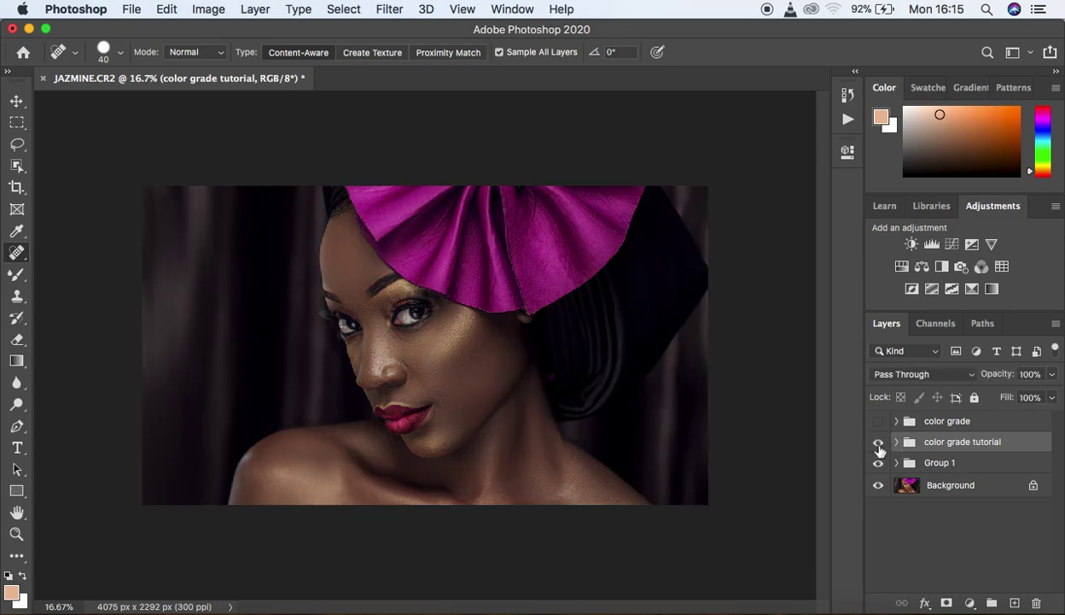